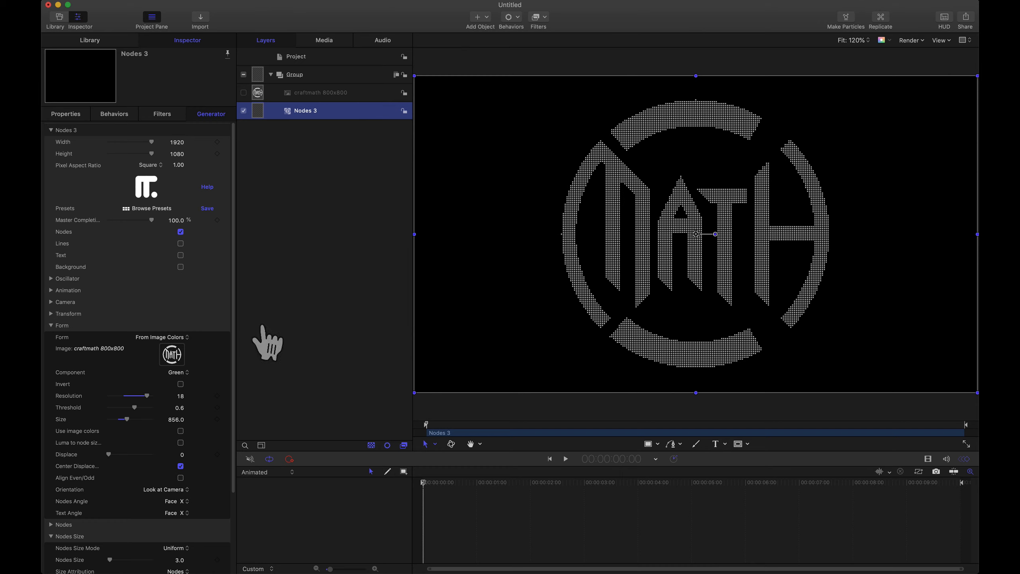
Adjust the Size of the logo's image-based node form to 982.
{"action": "left_click_drag", "start_coordinate": [126, 421], "coordinate": [149, 420]}
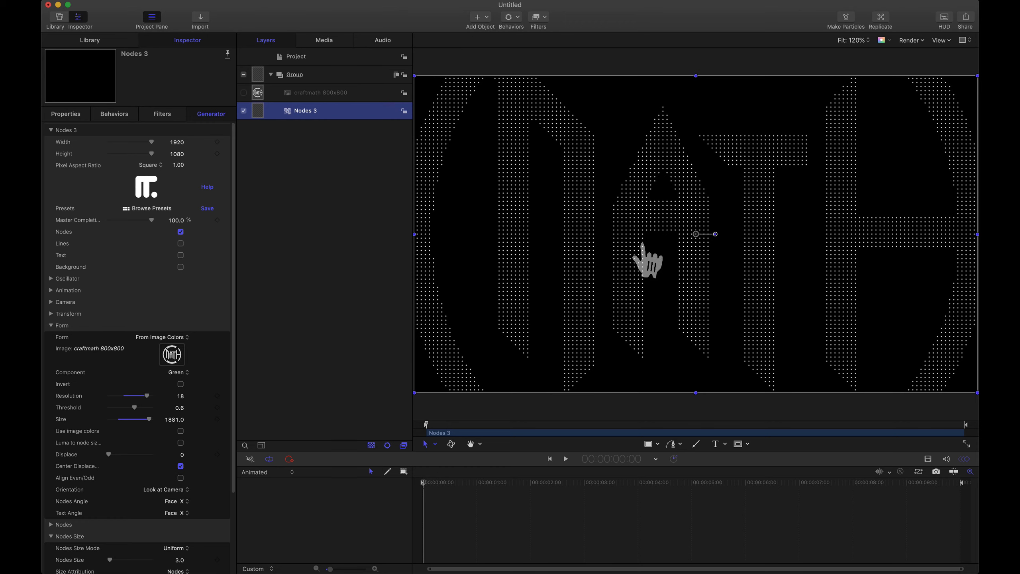
{"action": "left_click_drag", "start_coordinate": [149, 420], "coordinate": [136, 419]}
{"action": "left_click_drag", "start_coordinate": [136, 420], "coordinate": [130, 420]}
Try higher Resolution values for the logo form, then settle on a Resolution of 15.
{"action": "left_click_drag", "start_coordinate": [147, 396], "coordinate": [179, 408]}
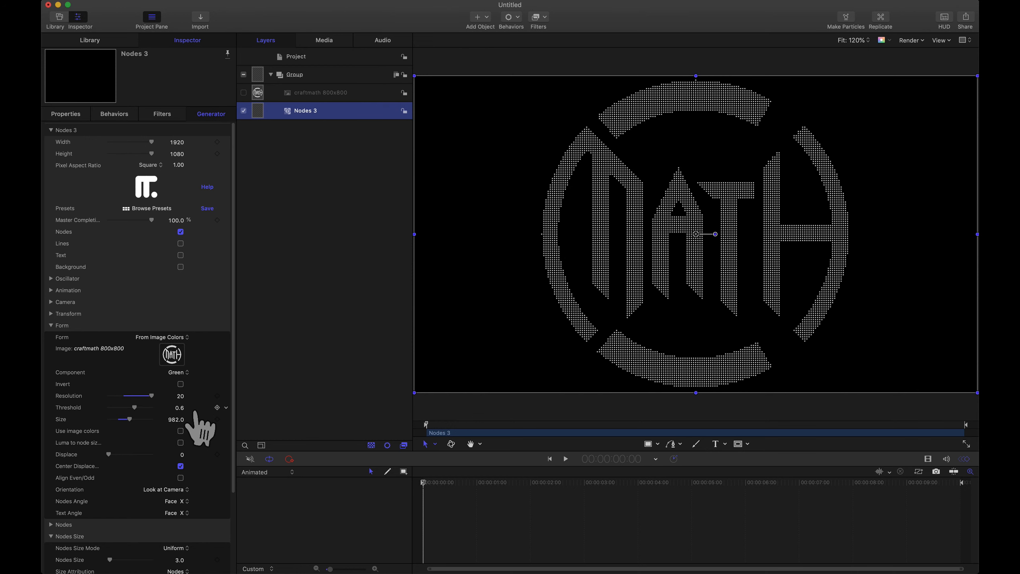
{"action": "left_click", "coordinate": [180, 396]}
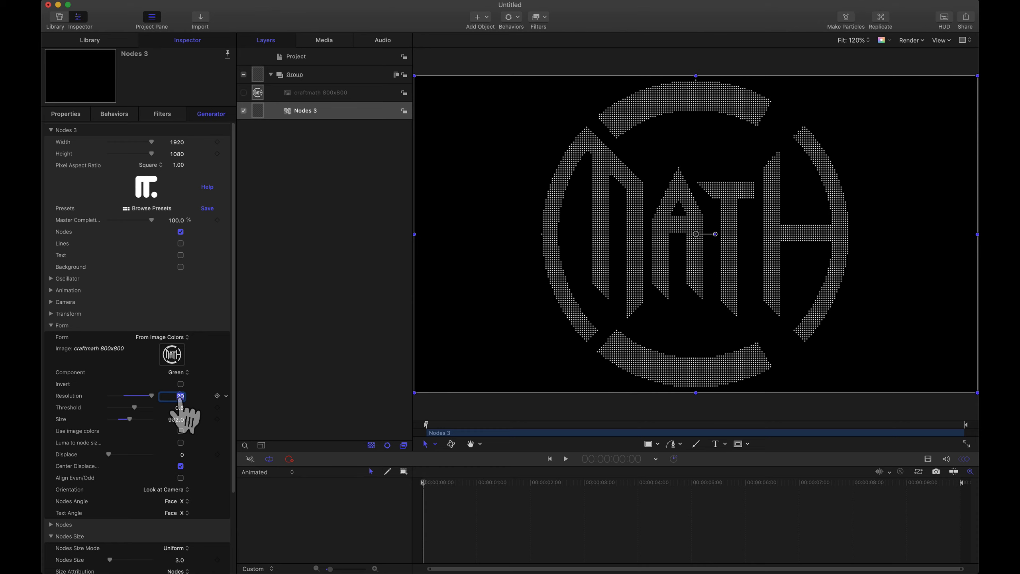
{"action": "type", "text": "80"}
{"action": "key", "text": "Return"}
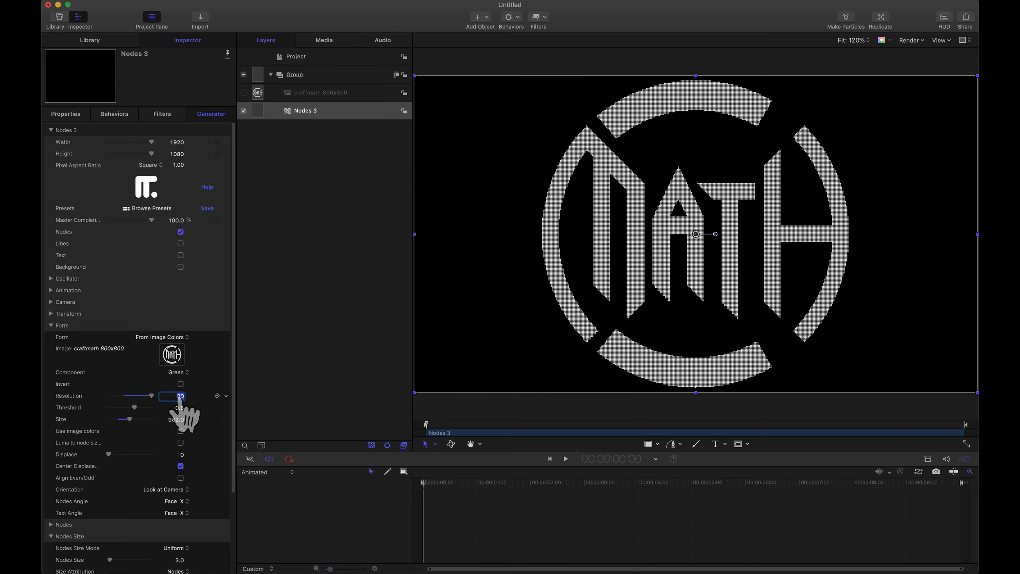
{"action": "type", "text": "15"}
{"action": "key", "text": "Return"}
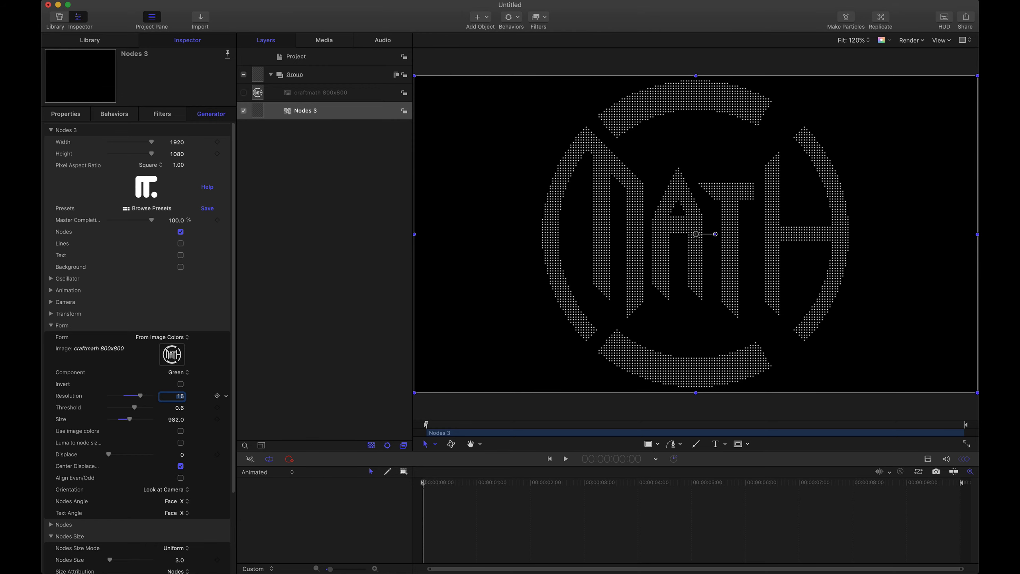
Set the Nodes Size of the logo form to 5.
{"action": "scroll", "coordinate": [172, 407], "scroll_direction": "down", "scroll_amount": 2}
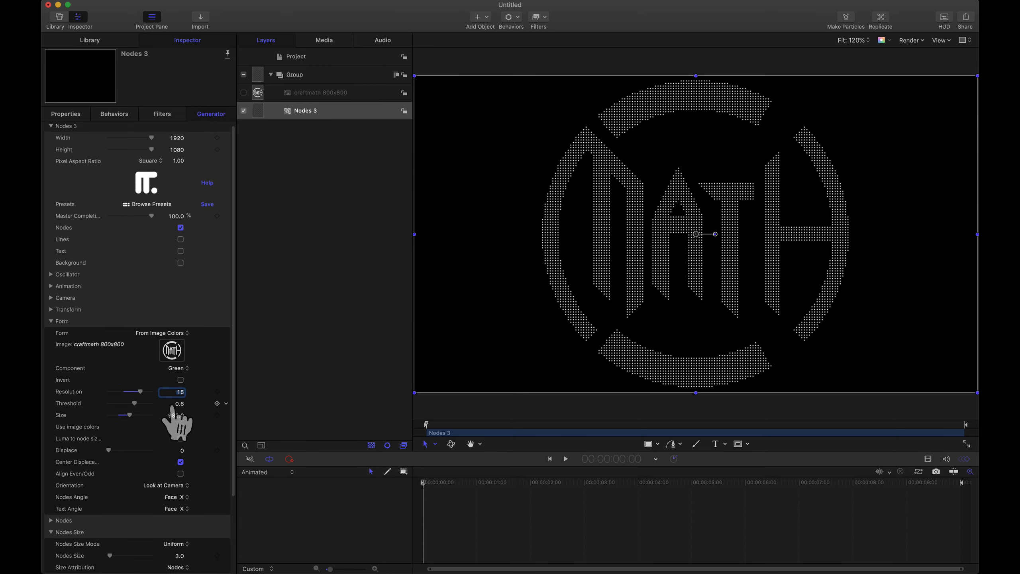
{"action": "scroll", "coordinate": [173, 416], "scroll_direction": "down", "scroll_amount": 5}
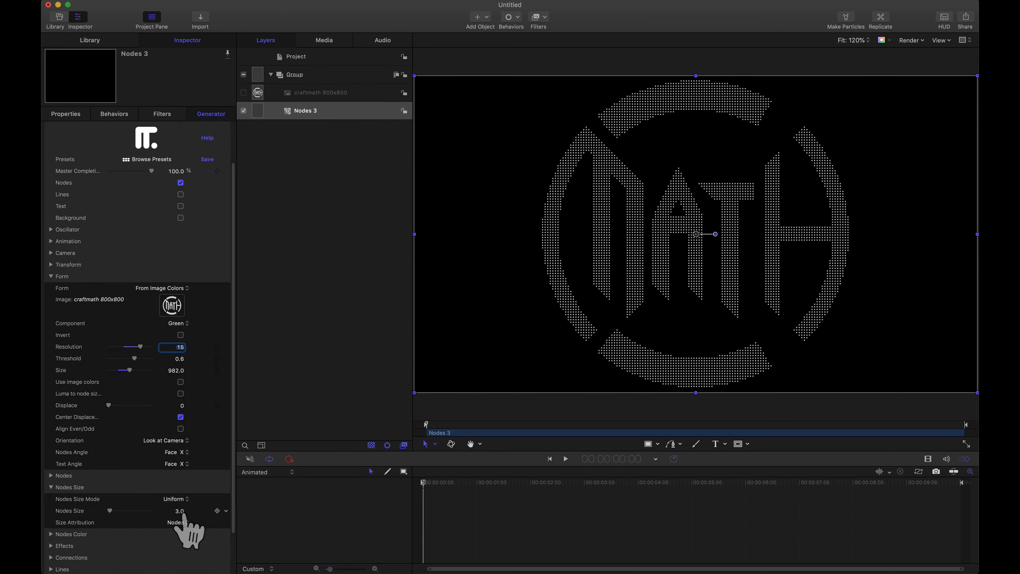
{"action": "type", "text": "5"}
{"action": "key", "text": "Return"}
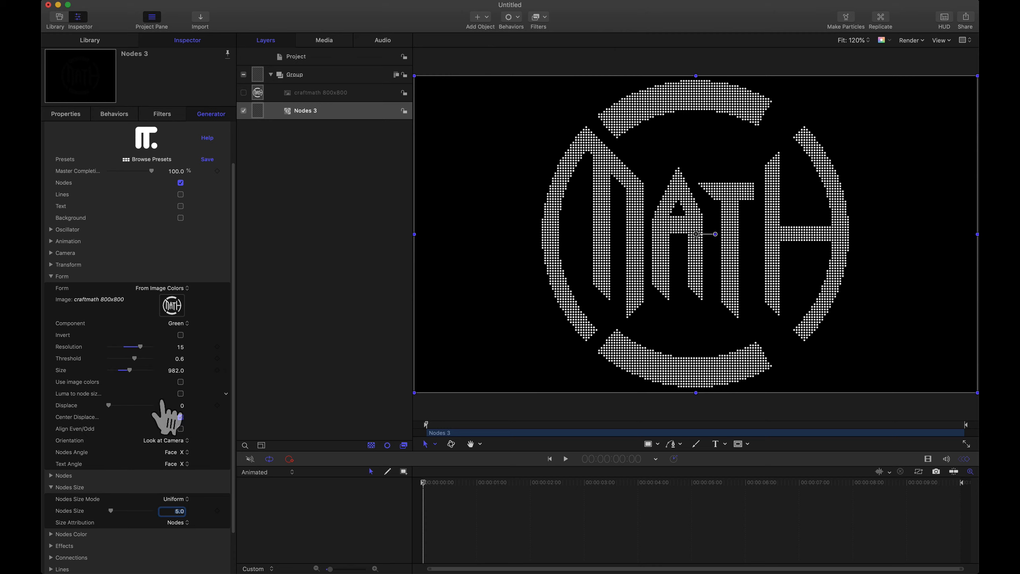
Apply a Wave oscillator to the logo nodes and set its Osc Amplitude to 10.
{"action": "scroll", "coordinate": [167, 418], "scroll_direction": "up", "scroll_amount": 3}
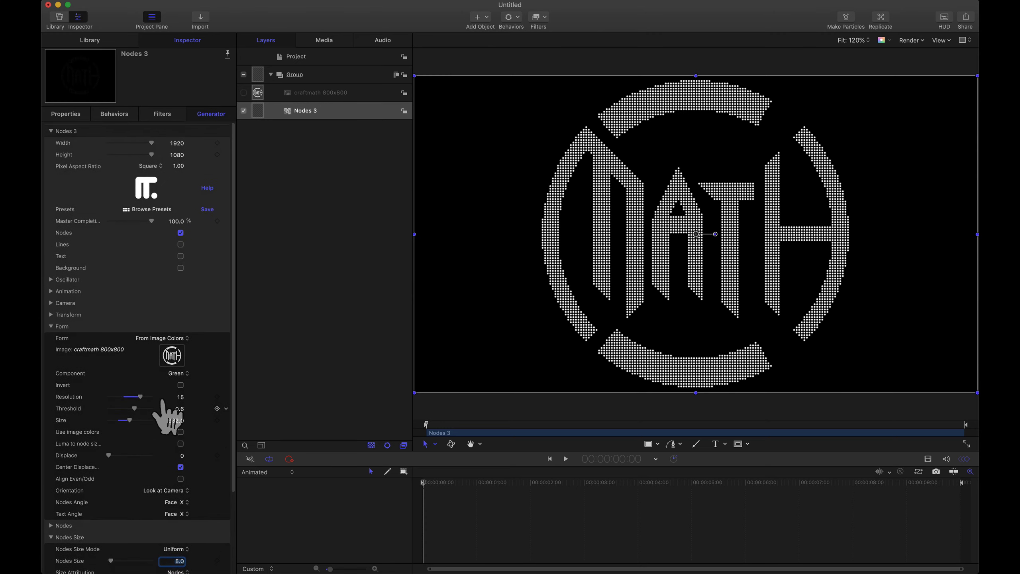
{"action": "left_click", "coordinate": [51, 279]}
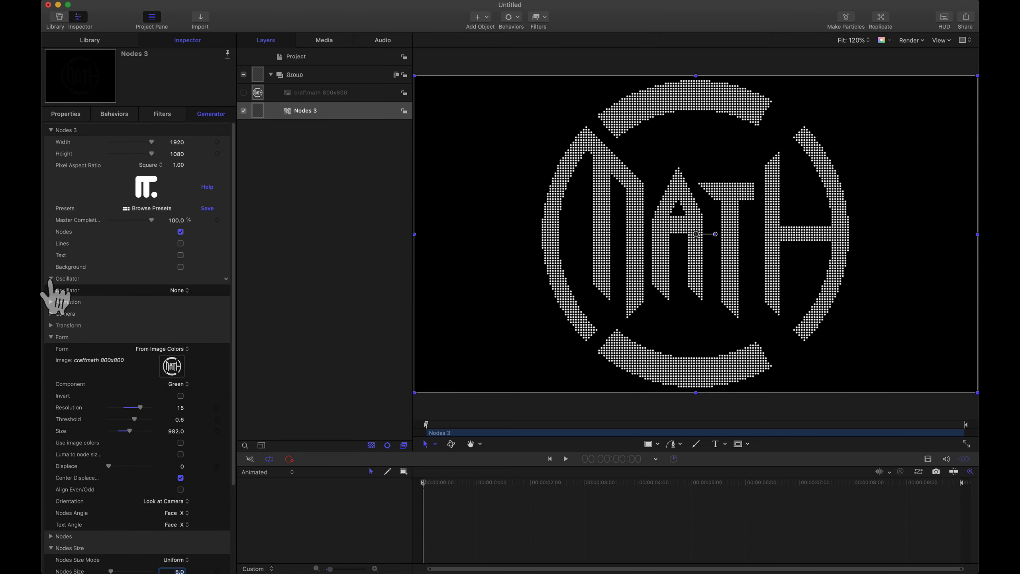
{"action": "left_click", "coordinate": [179, 291]}
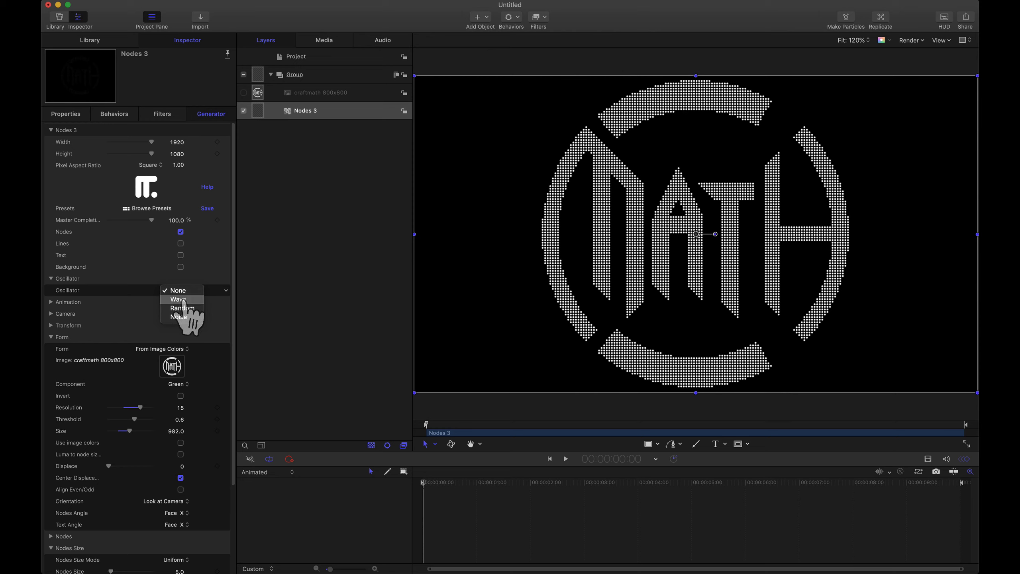
{"action": "left_click", "coordinate": [180, 299]}
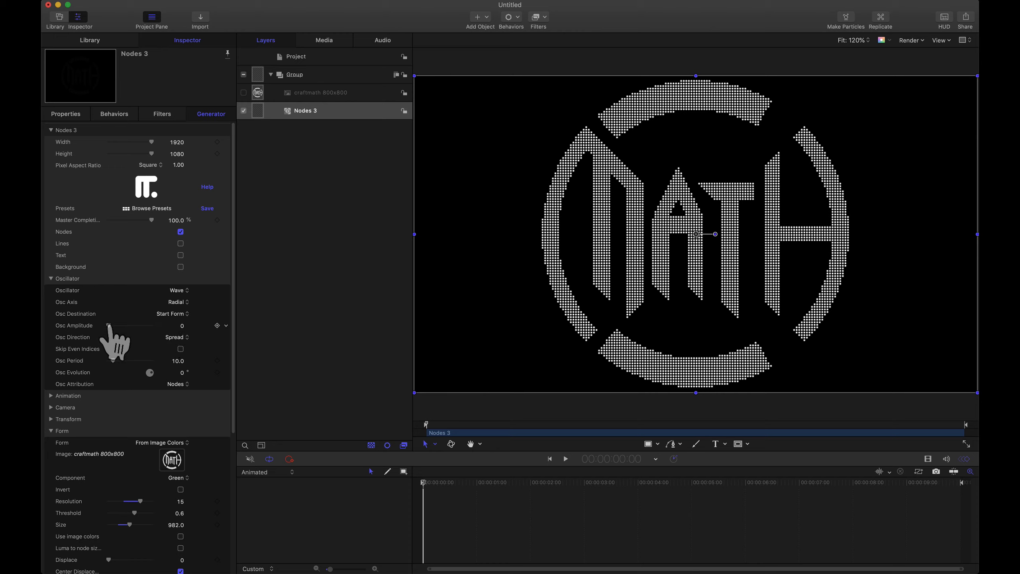
{"action": "mouse_move", "coordinate": [108, 326]}
{"action": "left_mouse_down"}
{"action": "mouse_move", "coordinate": [155, 331]}
{"action": "mouse_move", "coordinate": [108, 326]}
{"action": "mouse_move", "coordinate": [127, 326]}
{"action": "left_mouse_up"}
{"action": "left_click", "coordinate": [175, 326]}
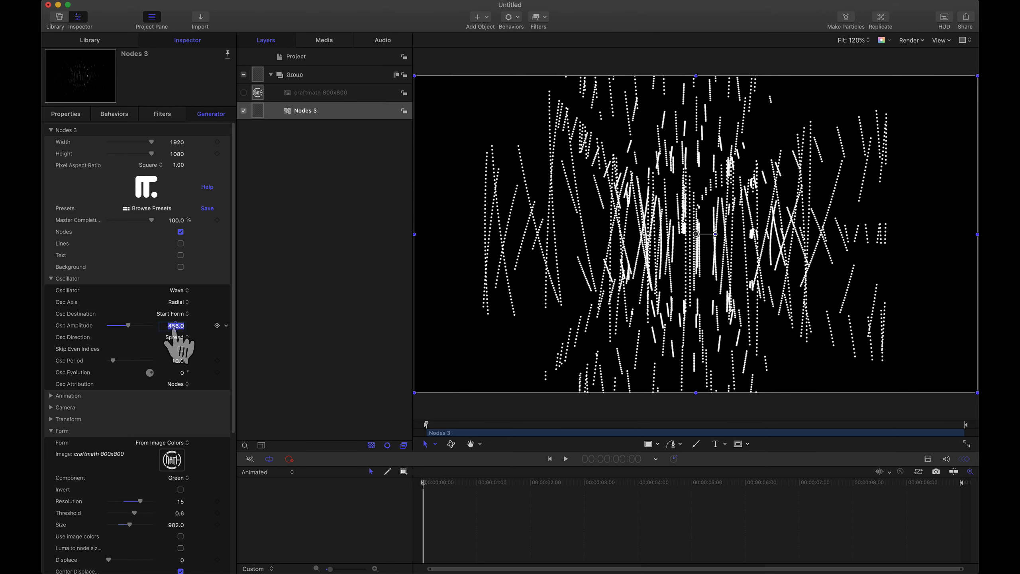
{"action": "type", "text": "10"}
{"action": "key", "text": "Return"}
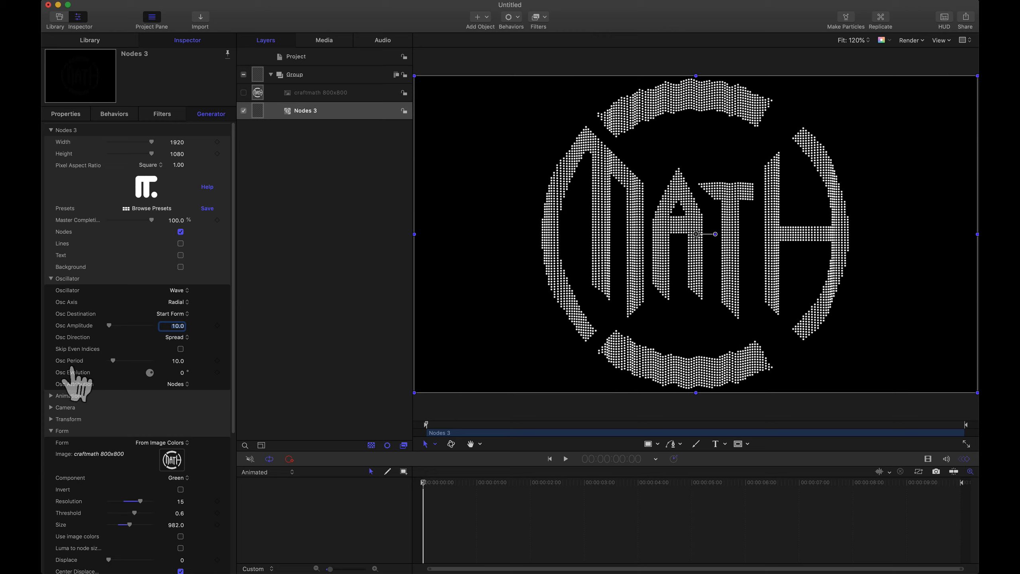
Animate Oscillator Evolution as Destination 1 with a Speed of 300 while playing back the project.
{"action": "left_click", "coordinate": [51, 396]}
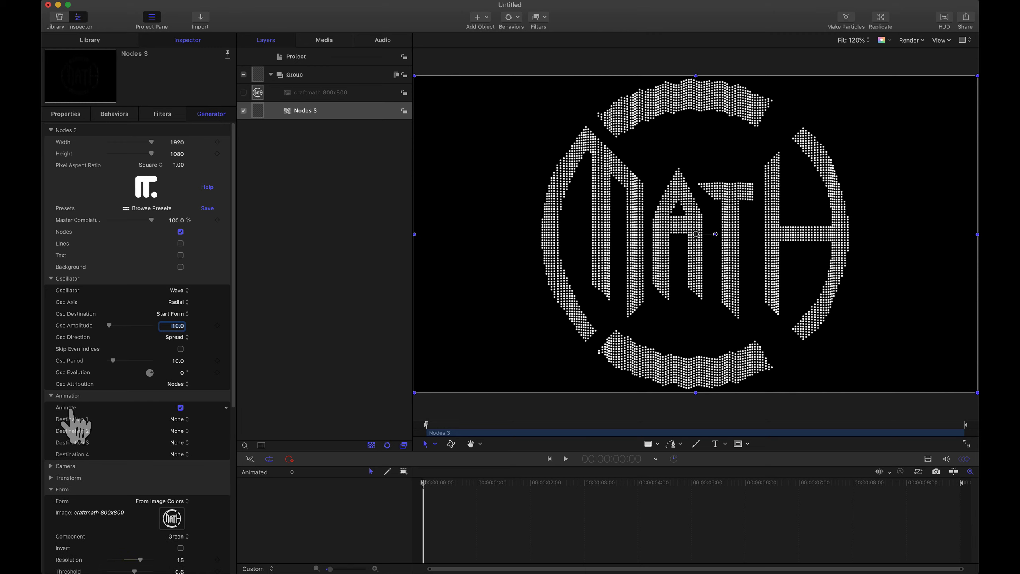
{"action": "left_click", "coordinate": [178, 421]}
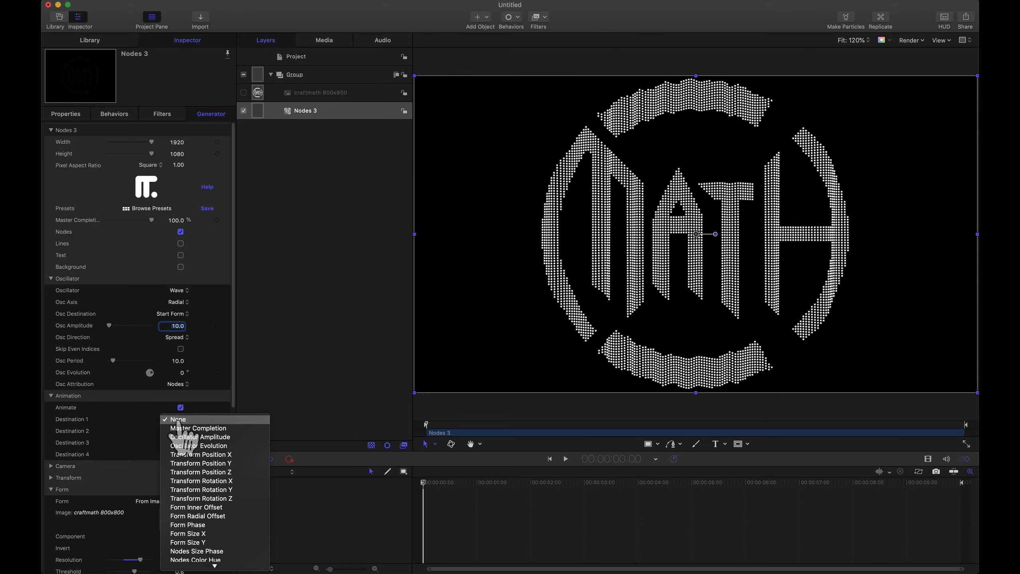
{"action": "left_click", "coordinate": [186, 445]}
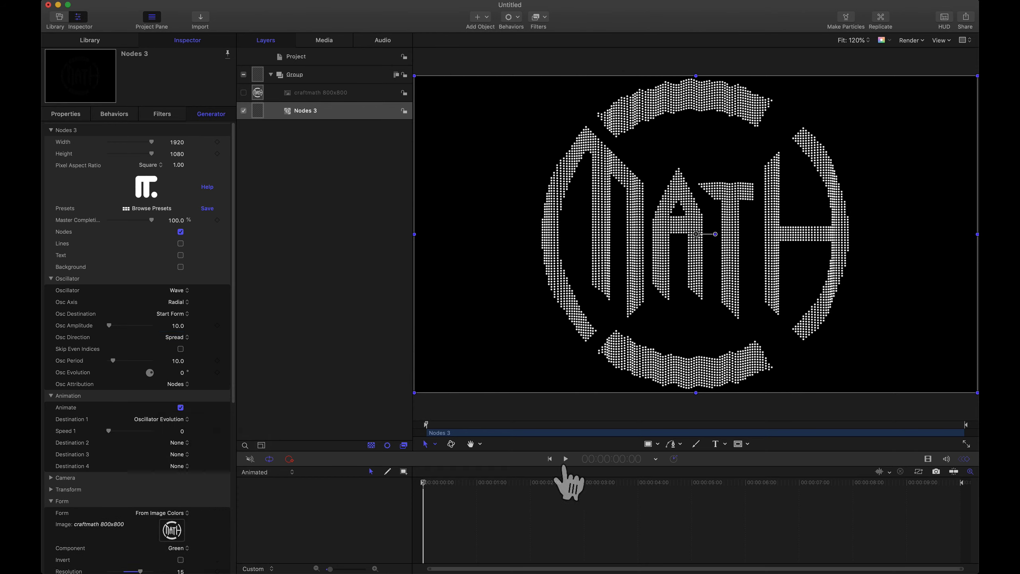
{"action": "left_click", "coordinate": [565, 459]}
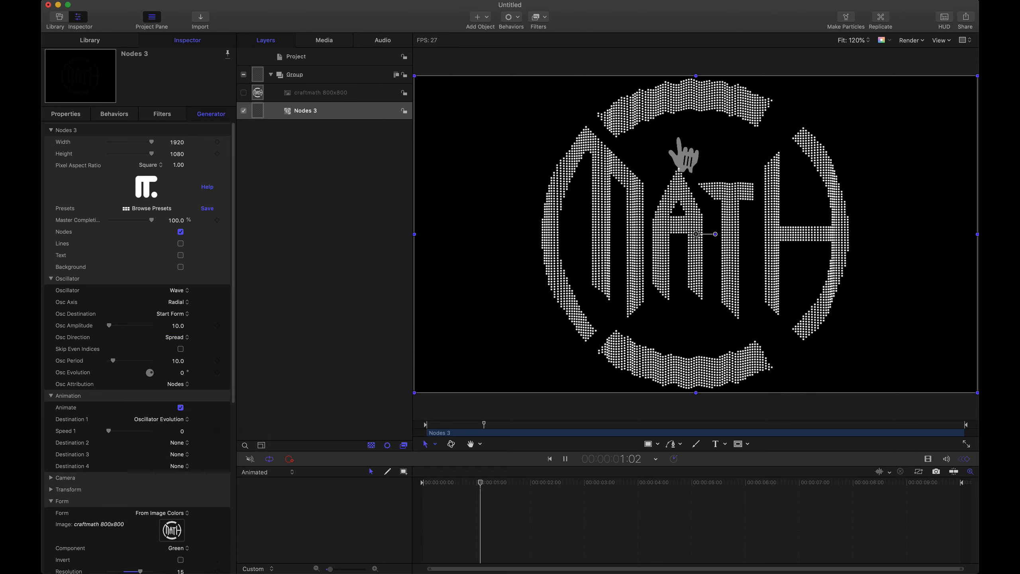
{"action": "left_click_drag", "start_coordinate": [143, 432], "coordinate": [183, 437]}
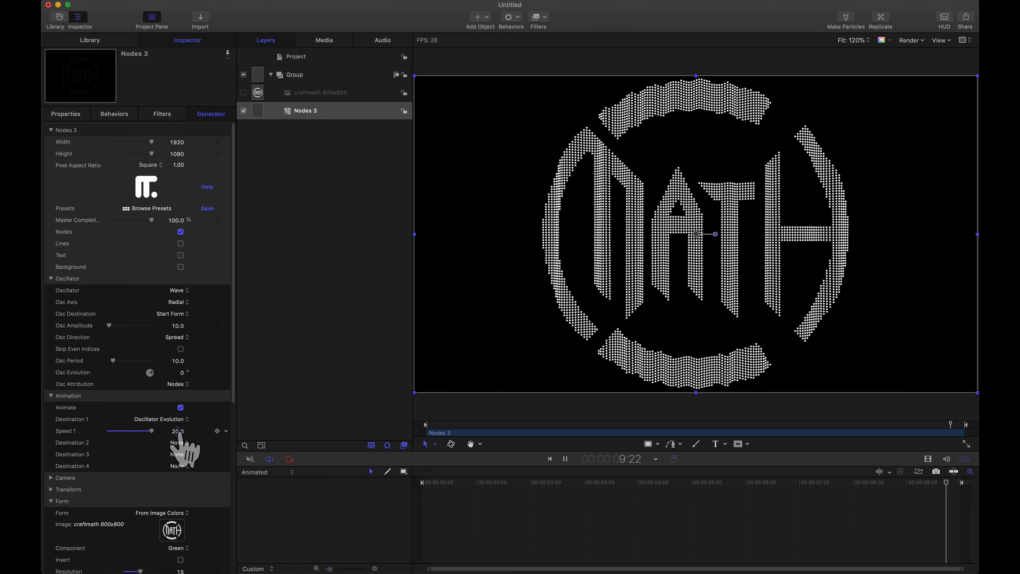
{"action": "type", "text": "30"}
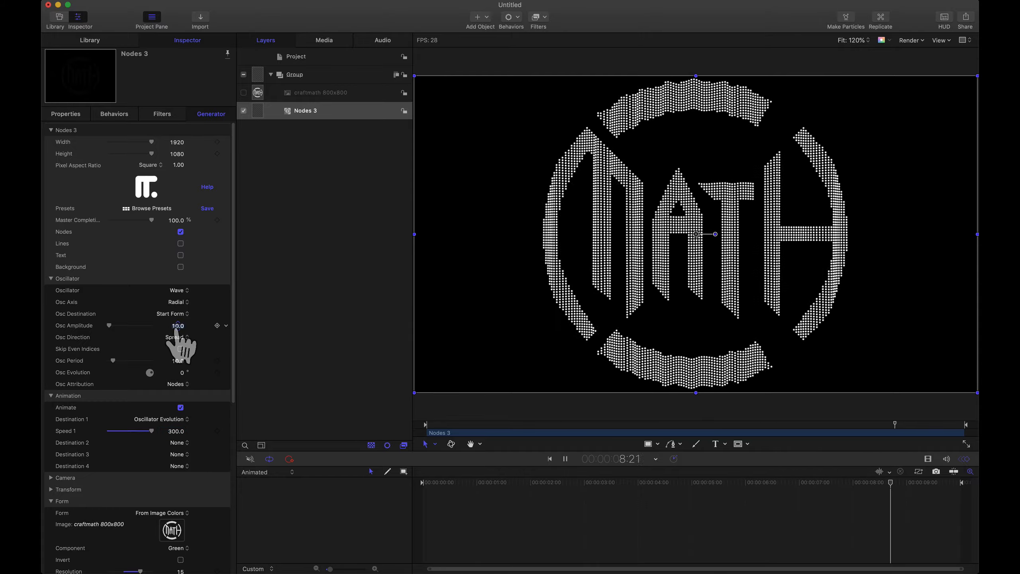
Raise the wave's Osc Amplitude to 15 and then 30, and set the Osc Period to 5.
{"action": "type", "text": "15"}
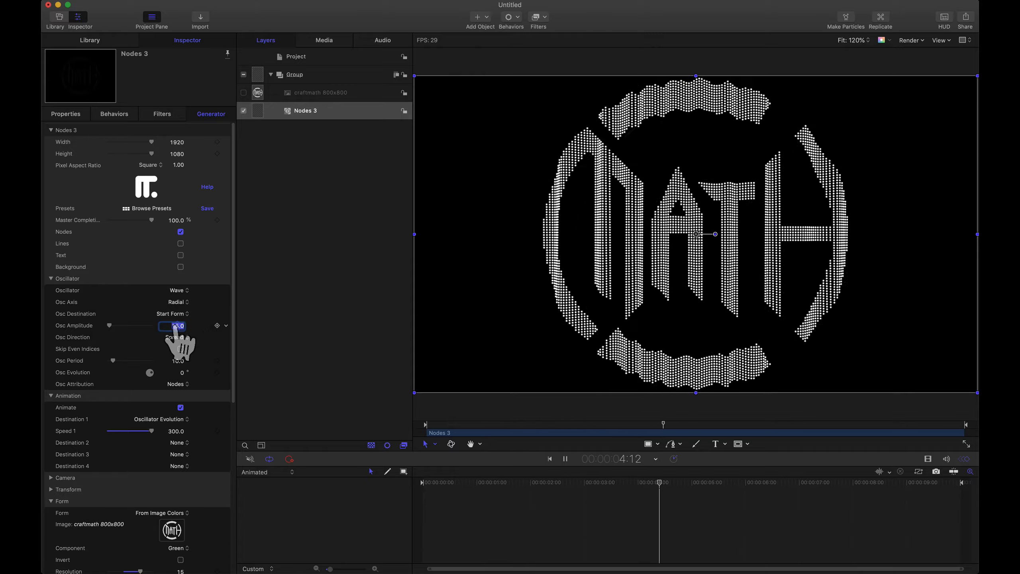
{"action": "type", "text": "30"}
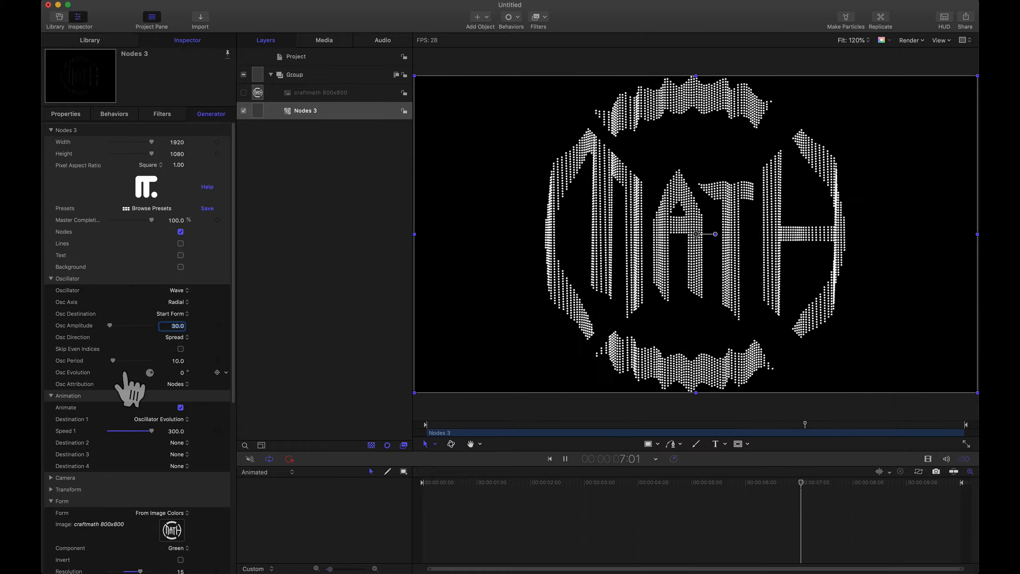
{"action": "left_click", "coordinate": [178, 361]}
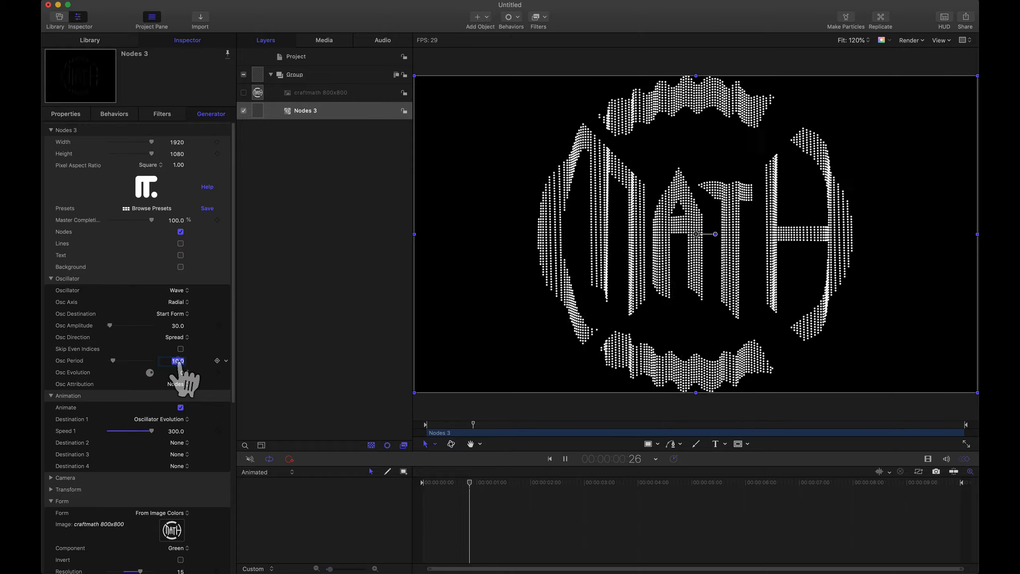
{"action": "type", "text": "5"}
{"action": "key", "text": "Return"}
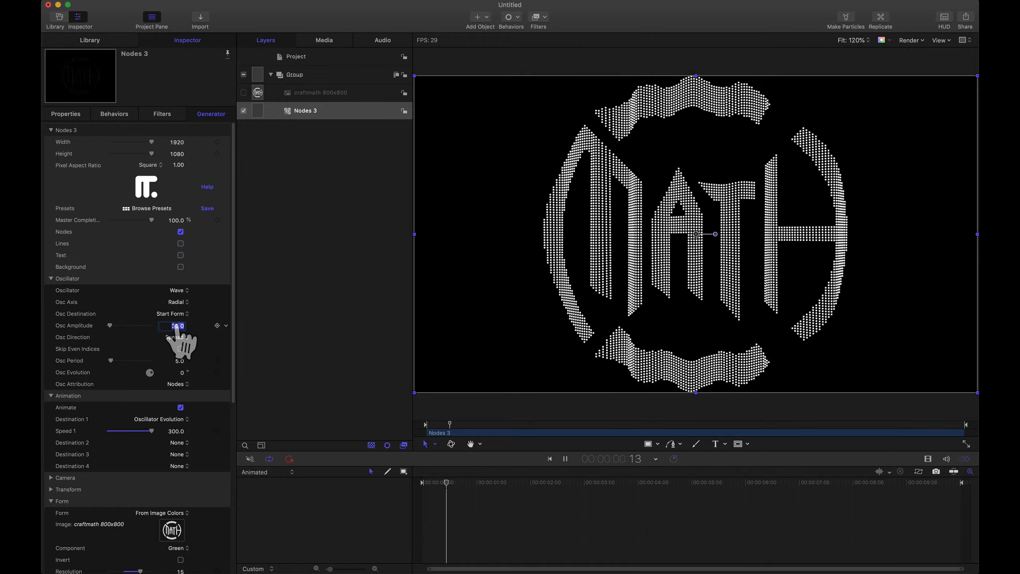
Set the wave's Osc Amplitude to 50 and its Osc Period to 15.
{"action": "type", "text": "5"}
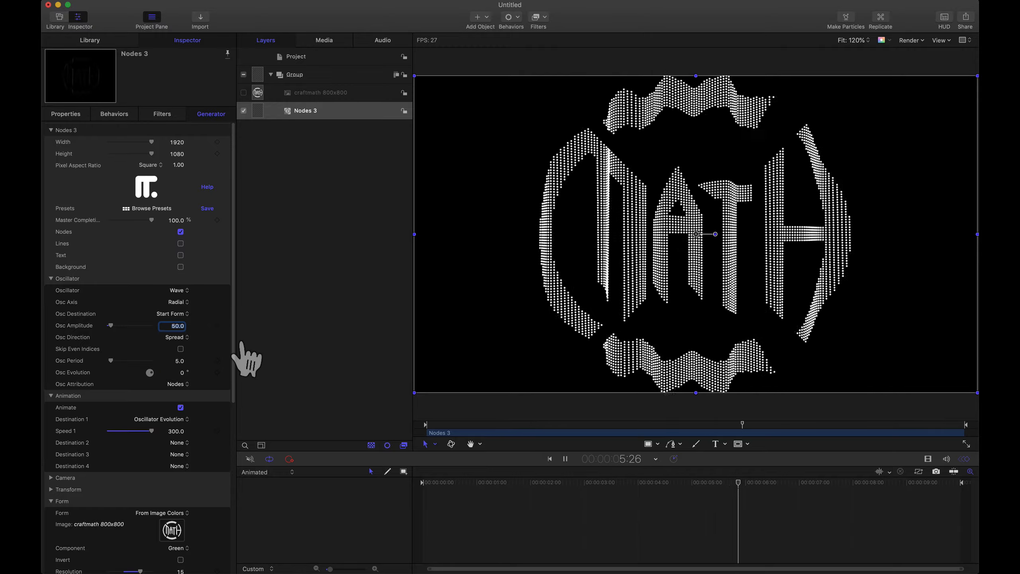
{"action": "left_click", "coordinate": [179, 361]}
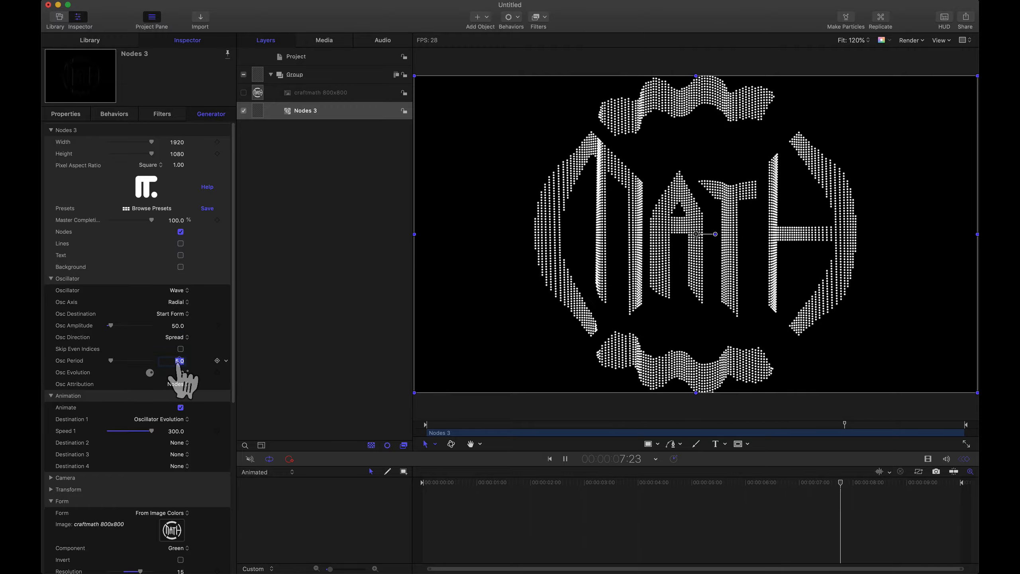
{"action": "type", "text": "15"}
{"action": "key", "text": "Return"}
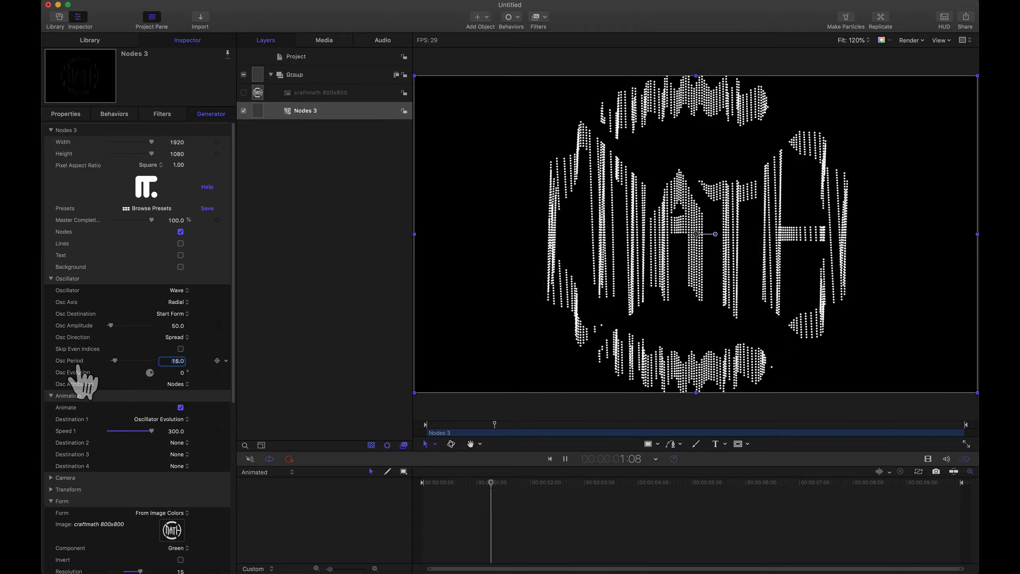
Reset all Nodes 3 generator parameters to their defaults and stop playback.
{"action": "left_click", "coordinate": [226, 130]}
{"action": "left_click", "coordinate": [244, 135]}
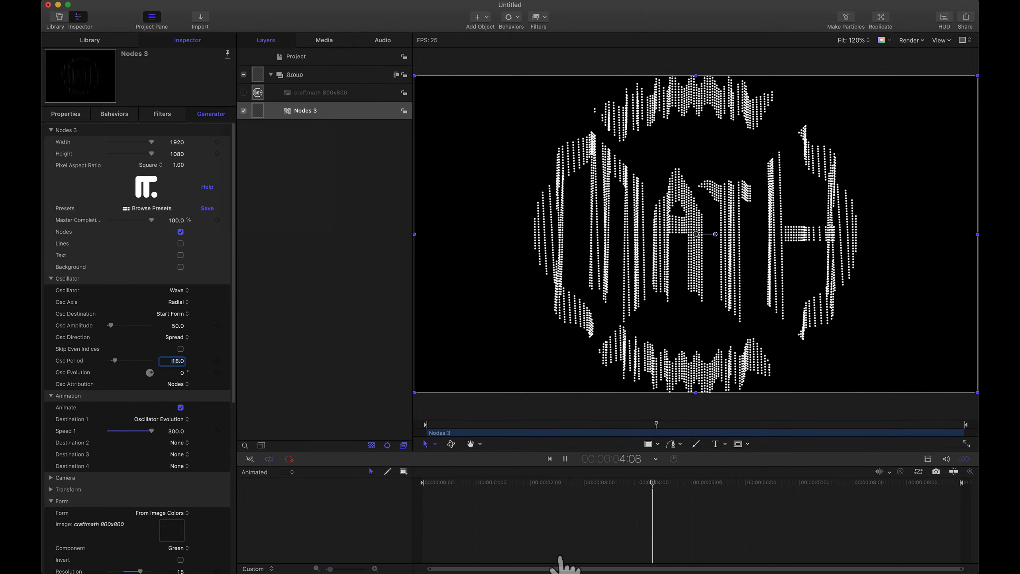
{"action": "left_click", "coordinate": [565, 458]}
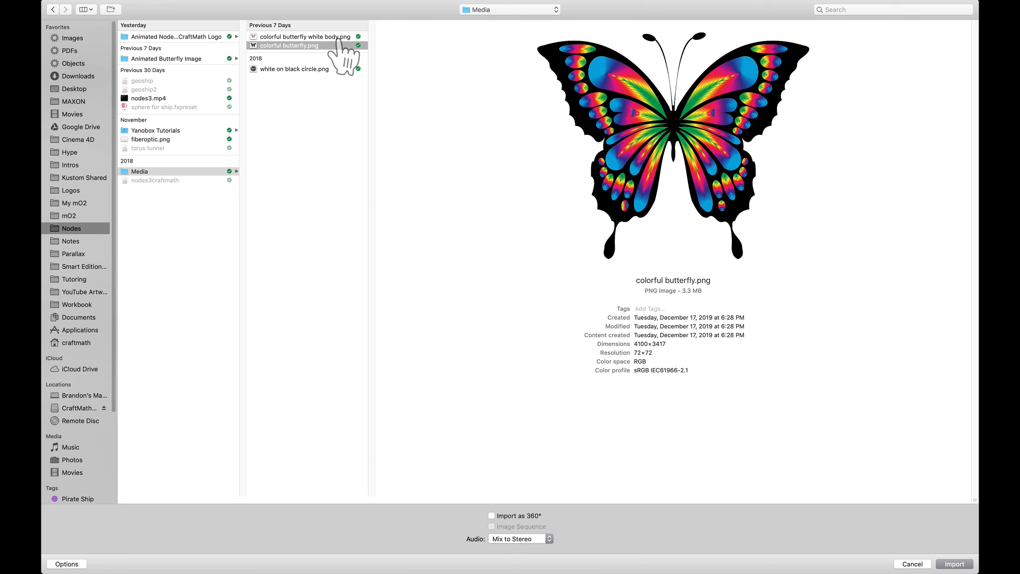
Import "colorful butterfly white body.png" from the Media folder and hide its layer.
{"action": "left_click", "coordinate": [285, 37]}
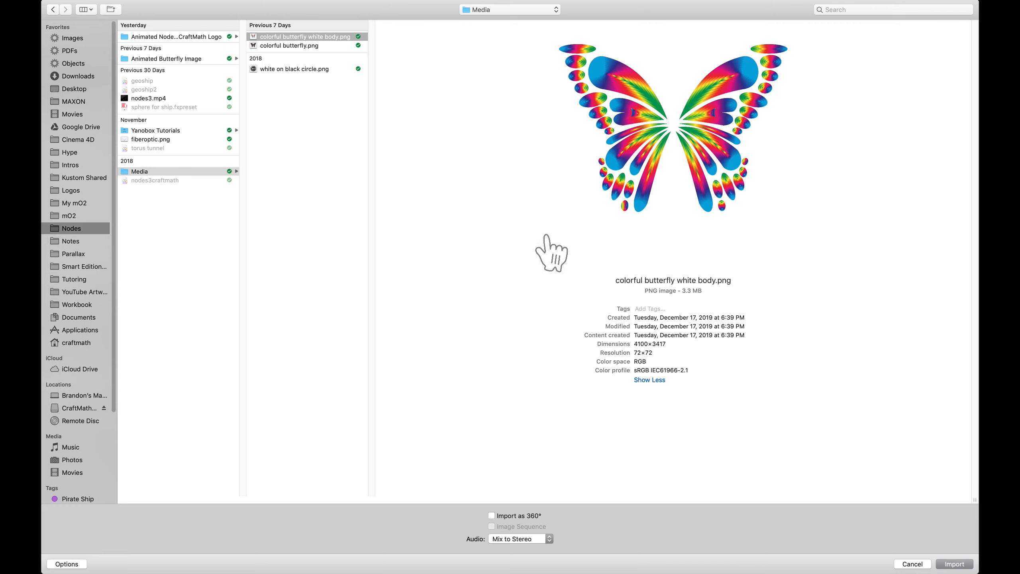
{"action": "left_click", "coordinate": [953, 566]}
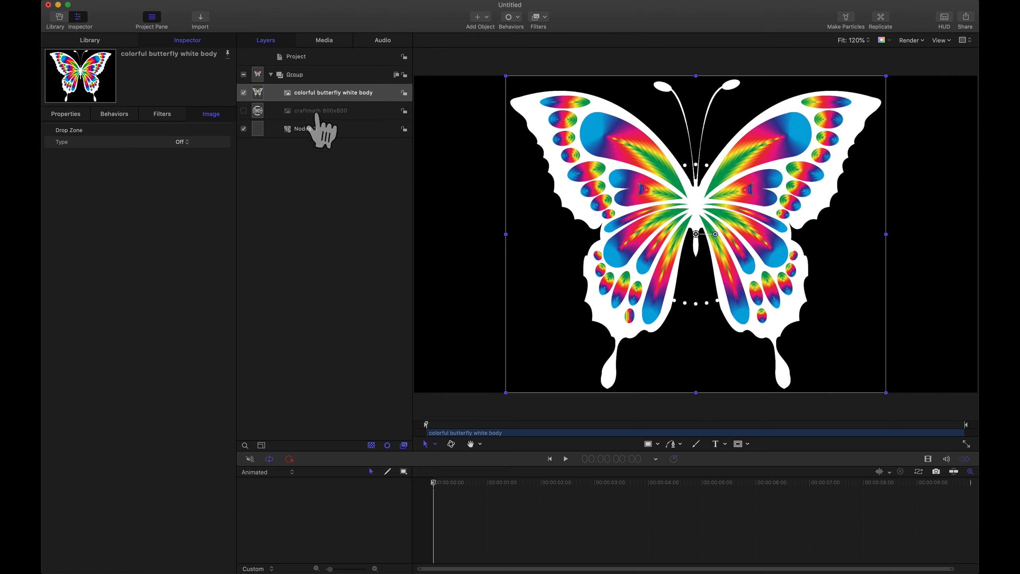
{"action": "left_click", "coordinate": [243, 93]}
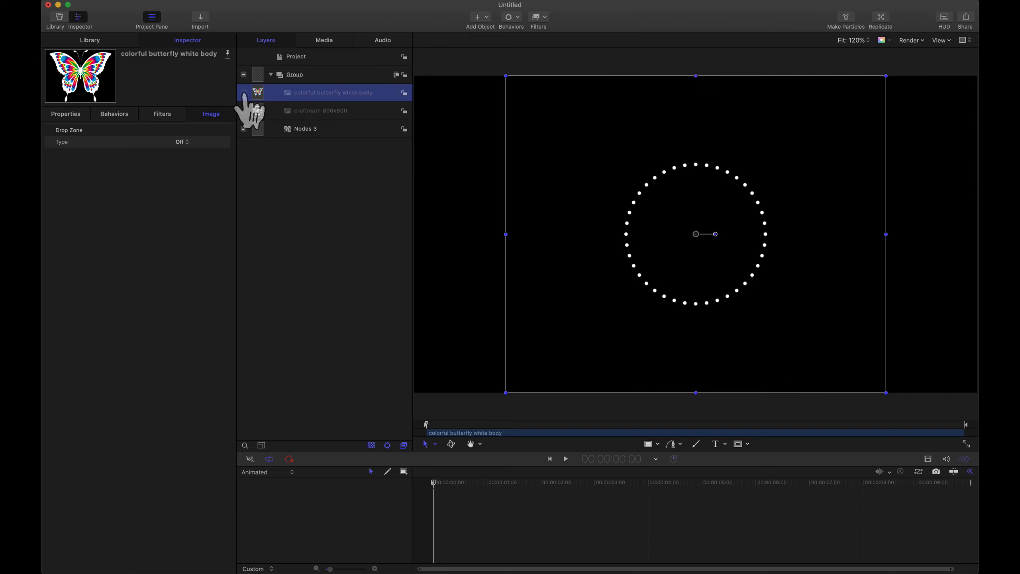
Change the form of the Nodes 3 generator to From Image Colors.
{"action": "left_click", "coordinate": [299, 130]}
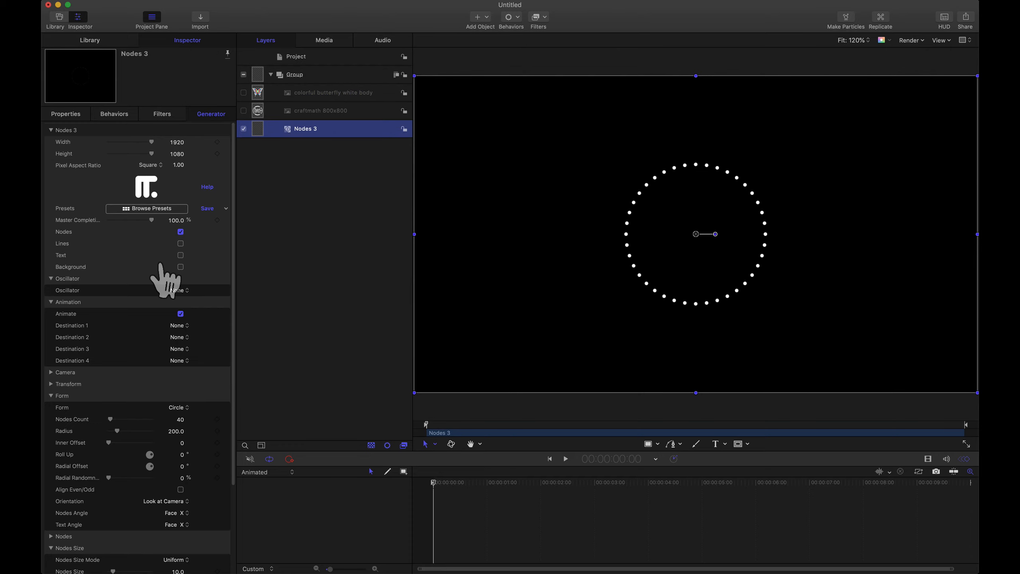
{"action": "left_click", "coordinate": [174, 407]}
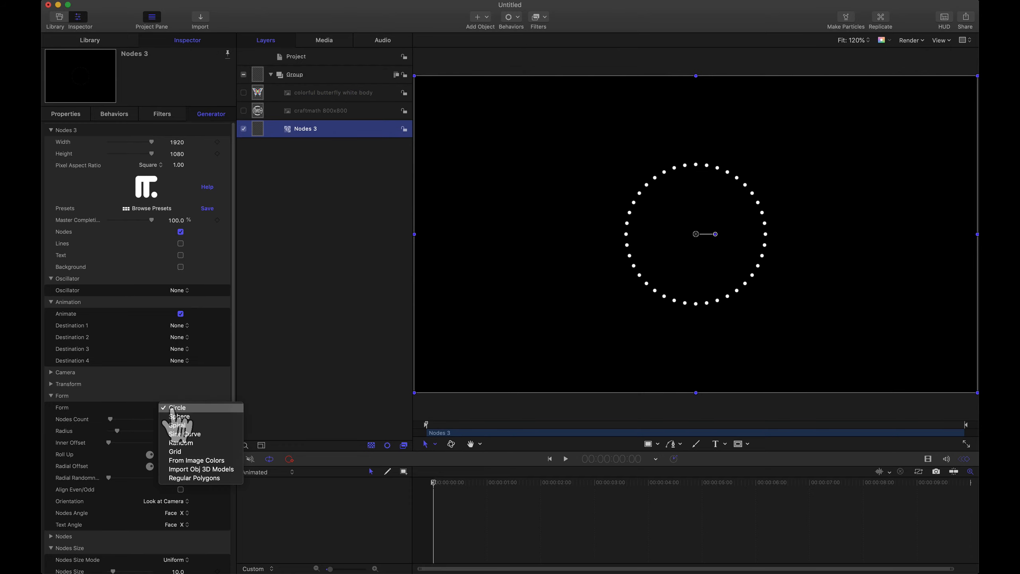
{"action": "left_click", "coordinate": [194, 460]}
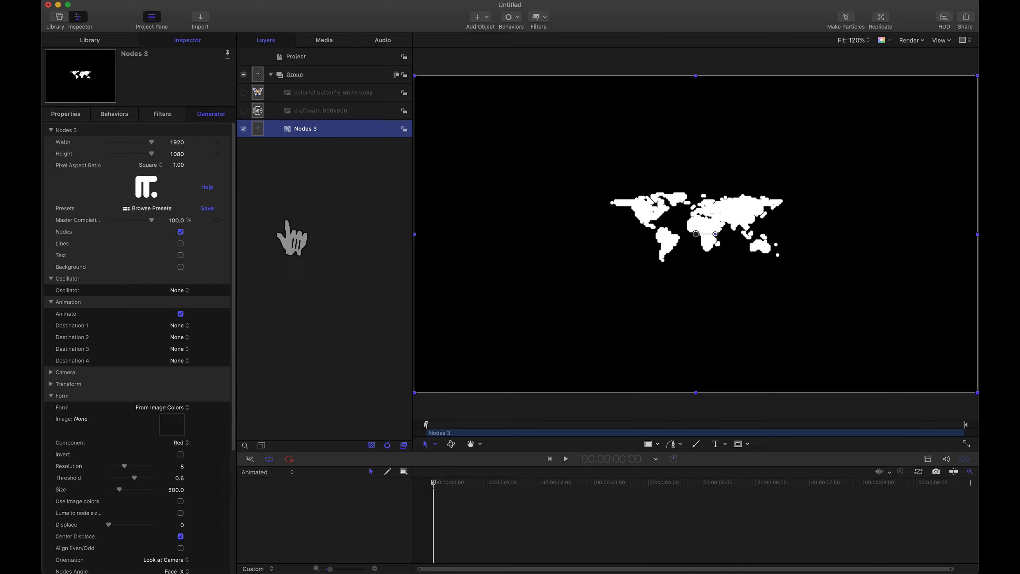
Use the colorful butterfly image as the form's source, set its Size to 1000, and enable Use image colors.
{"action": "left_click_drag", "start_coordinate": [256, 97], "coordinate": [170, 426]}
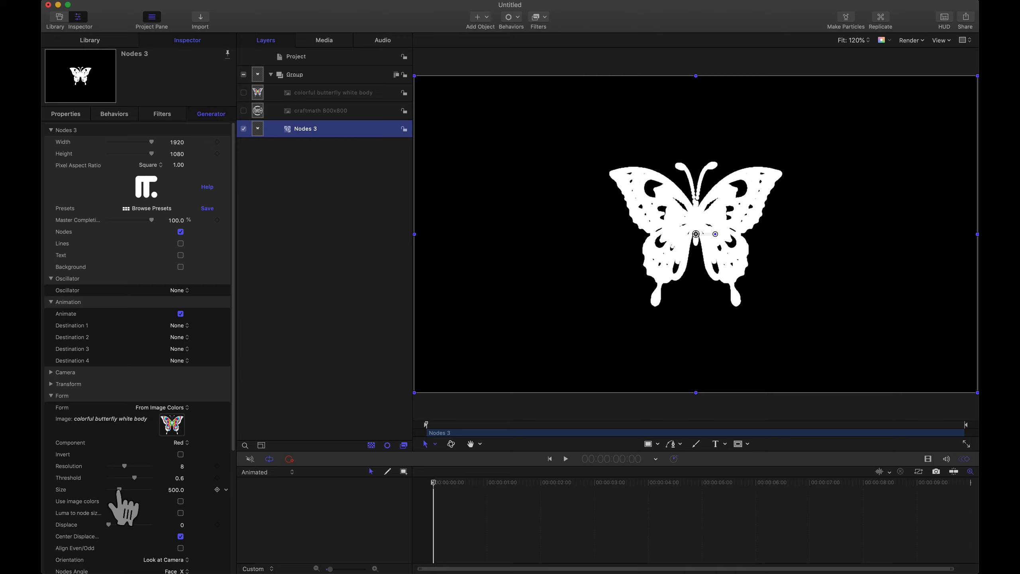
{"action": "left_click_drag", "start_coordinate": [126, 507], "coordinate": [246, 432]}
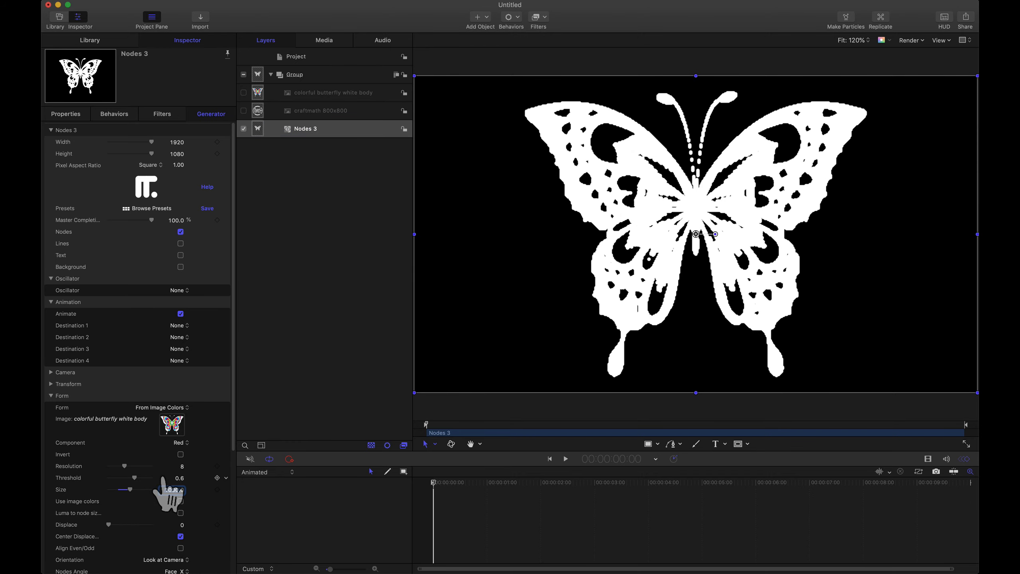
{"action": "left_click", "coordinate": [181, 502]}
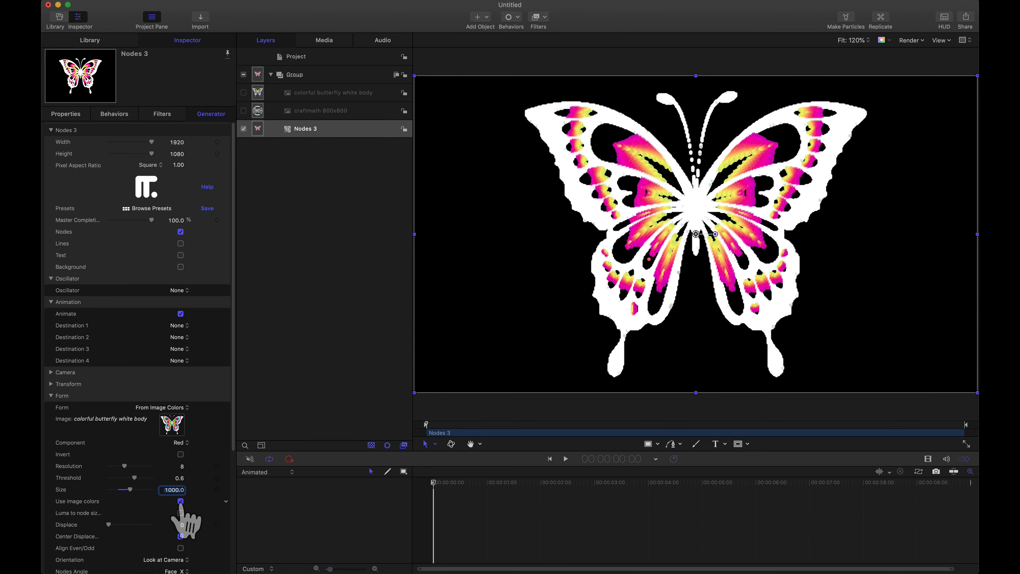
Set the Nodes Size to 2 and the form's Resolution to 15.
{"action": "scroll", "coordinate": [189, 520], "scroll_direction": "down", "scroll_amount": 5}
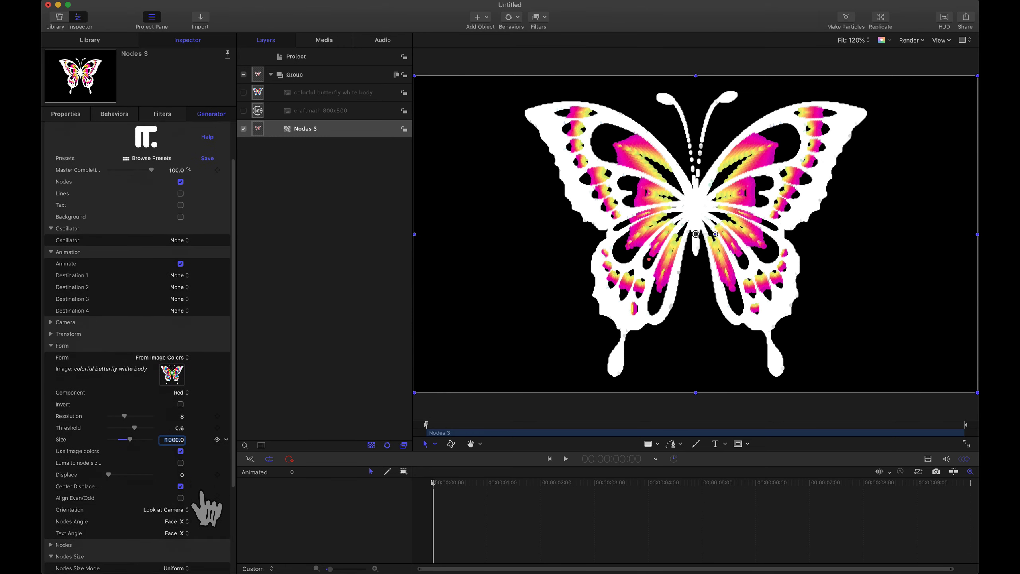
{"action": "scroll", "coordinate": [206, 507], "scroll_direction": "down", "scroll_amount": 1}
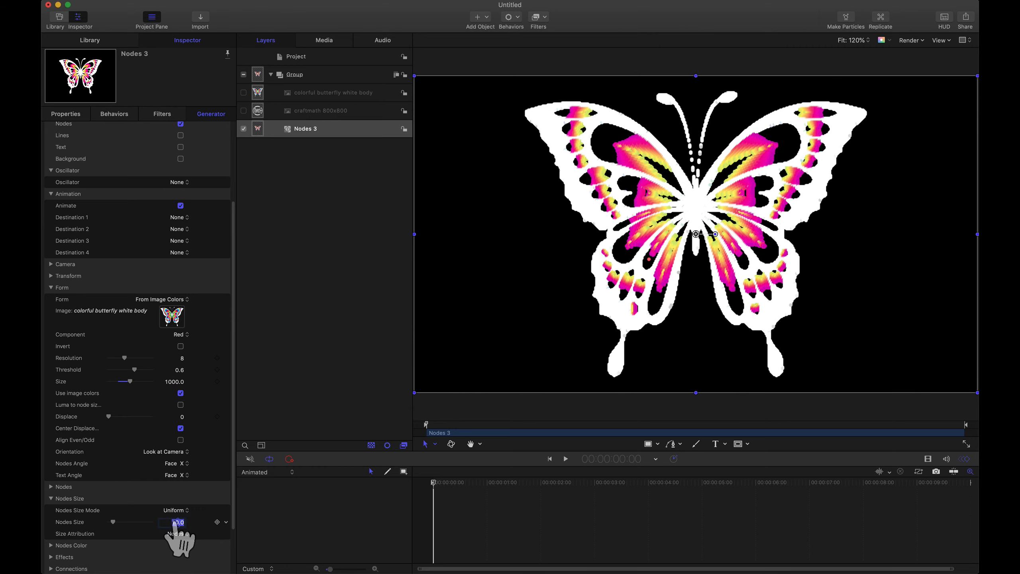
{"action": "type", "text": "2"}
{"action": "key", "text": "Return"}
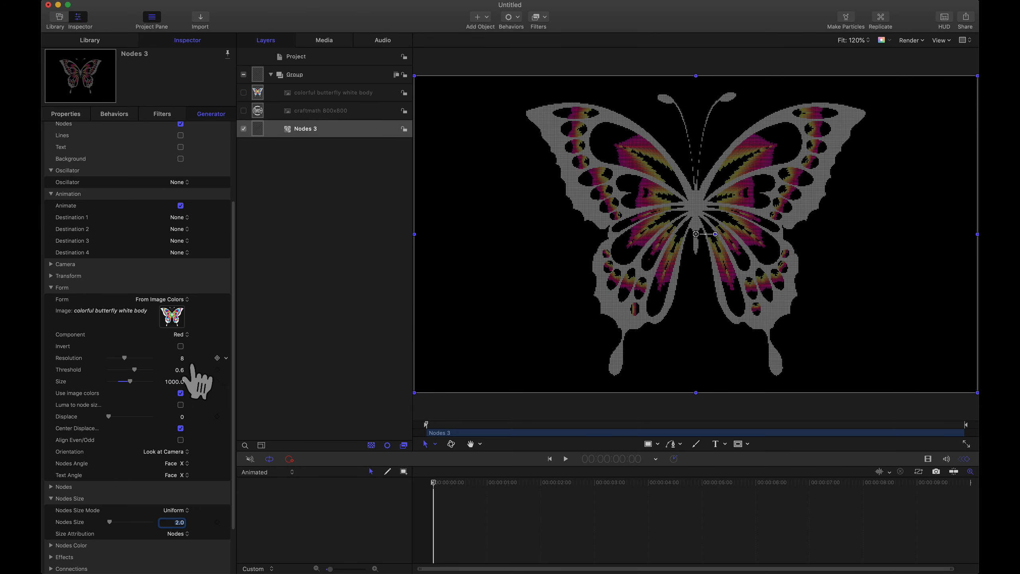
{"action": "left_click_drag", "start_coordinate": [182, 358], "coordinate": [182, 345]}
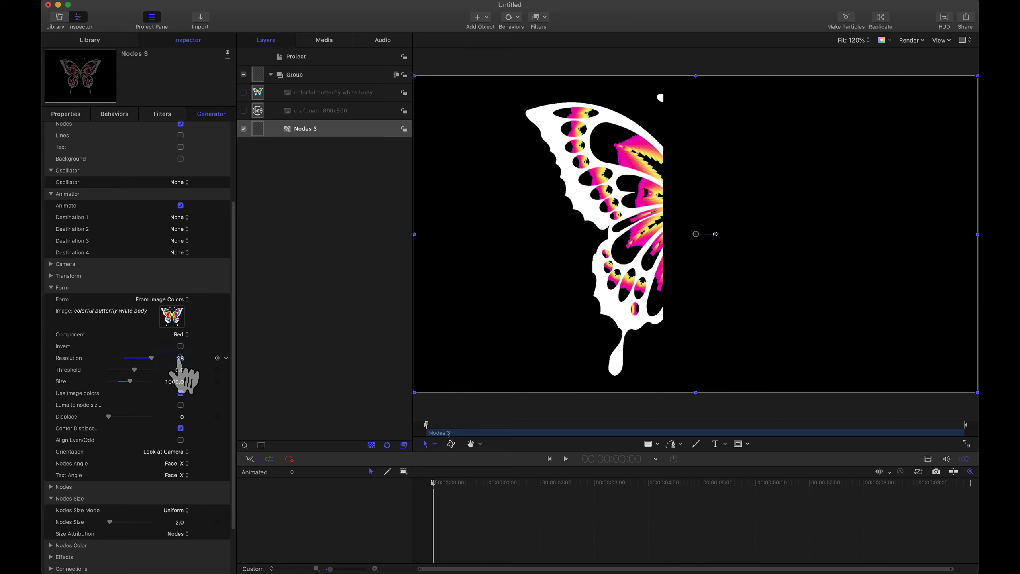
{"action": "type", "text": "15"}
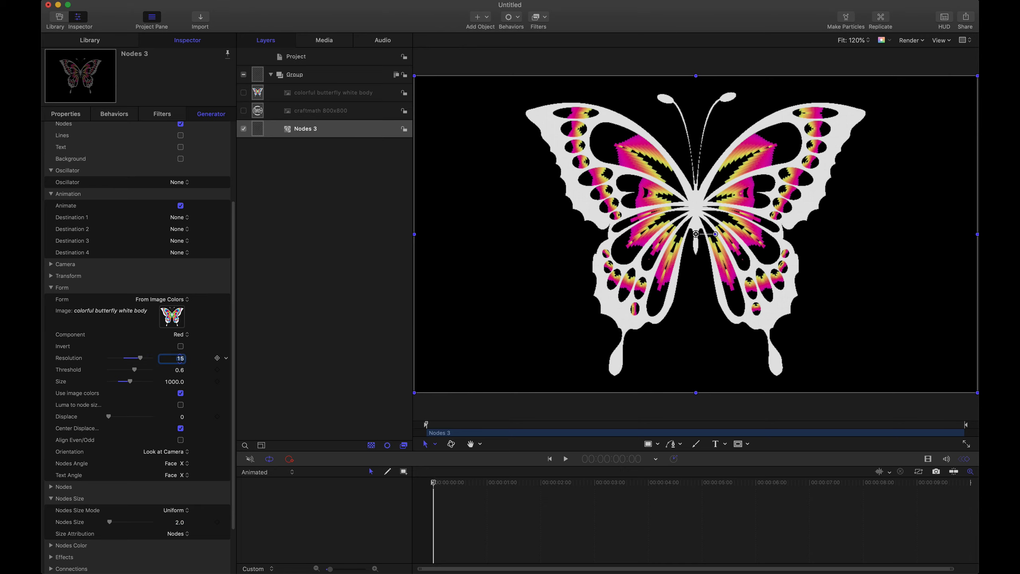
Change the form's Component to Luminance and lower its Threshold to 0.
{"action": "left_click", "coordinate": [178, 337]}
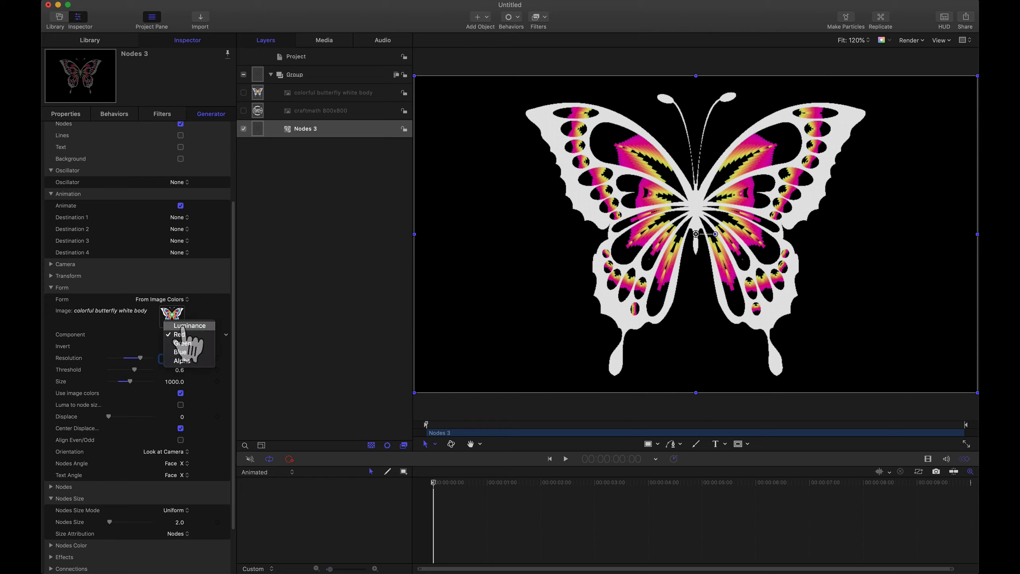
{"action": "left_click", "coordinate": [185, 326]}
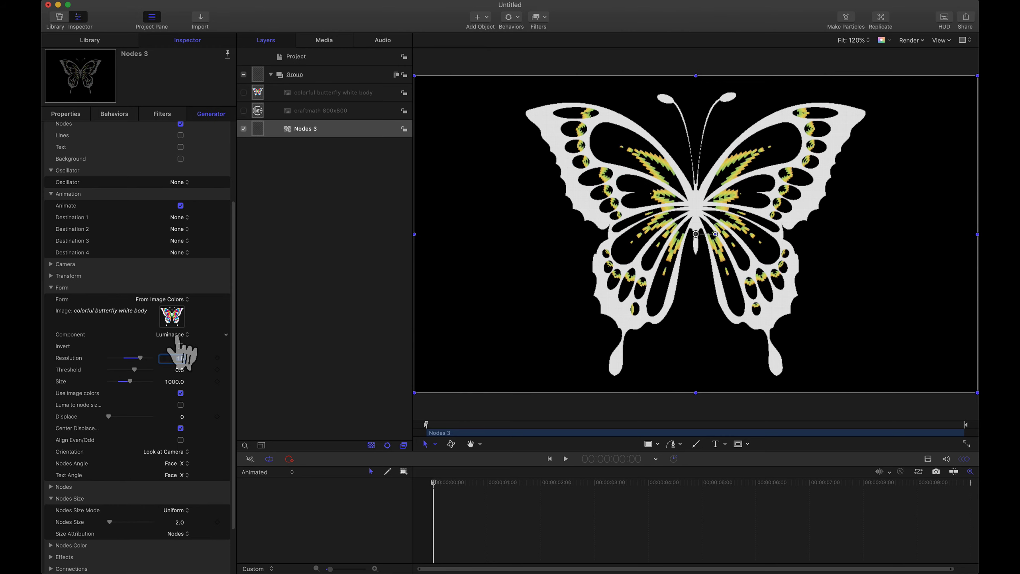
{"action": "left_click_drag", "start_coordinate": [135, 369], "coordinate": [100, 370]}
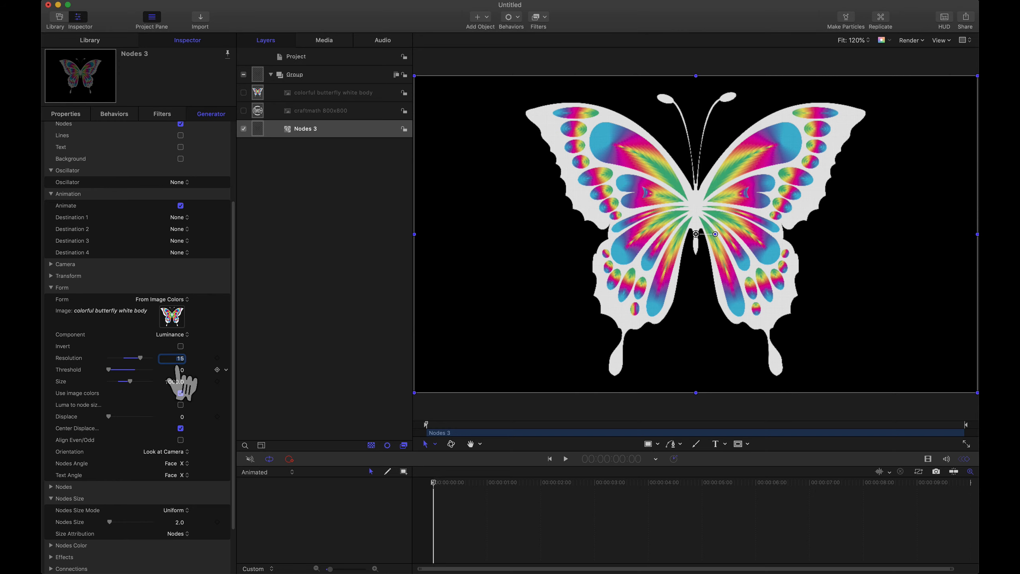
{"action": "scroll", "coordinate": [197, 385], "scroll_direction": "down", "scroll_amount": 3}
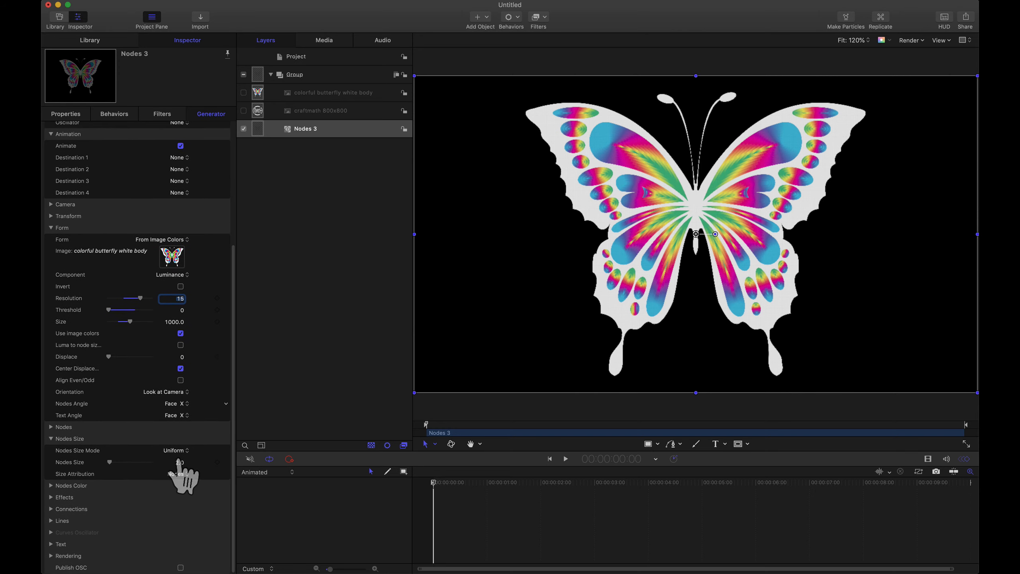
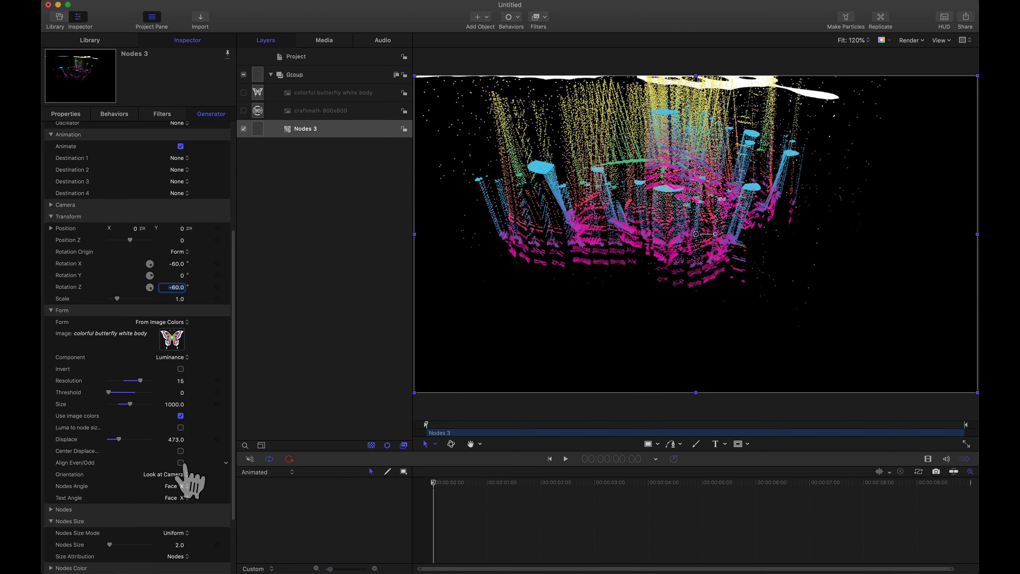
Turn on the form's centered displacement, and set Rotation Y to 180° and Rotation Z to 60°.
{"action": "left_click", "coordinate": [180, 450]}
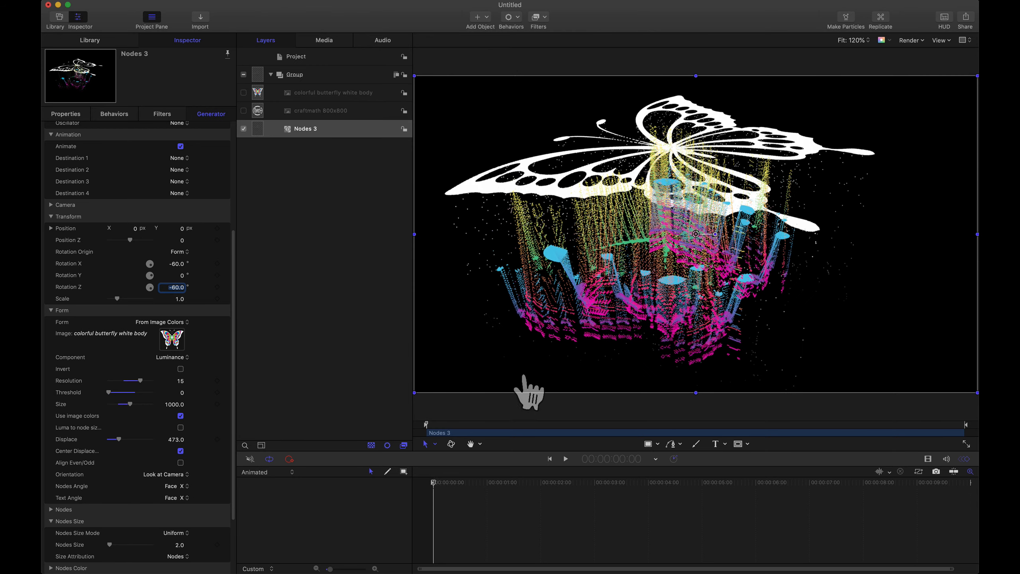
{"action": "left_click", "coordinate": [182, 275]}
{"action": "type", "text": "18"}
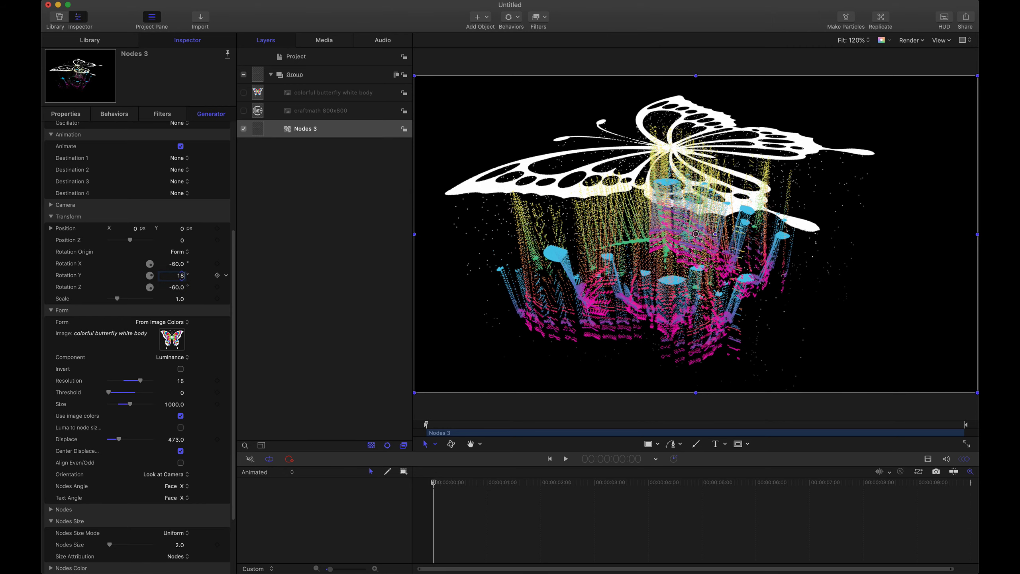
{"action": "key", "text": "Return"}
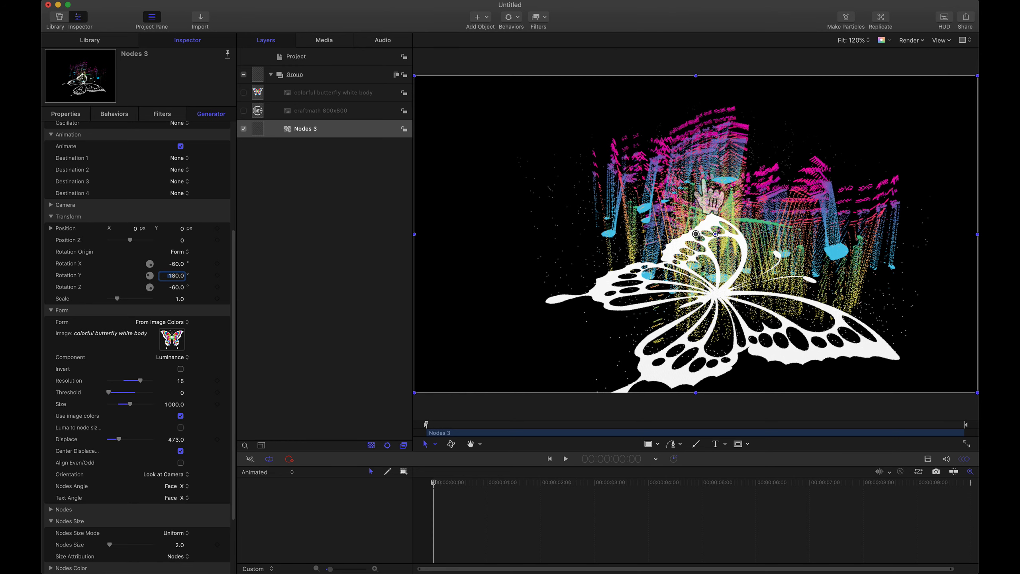
{"action": "left_click", "coordinate": [177, 287]}
{"action": "type", "text": "60"}
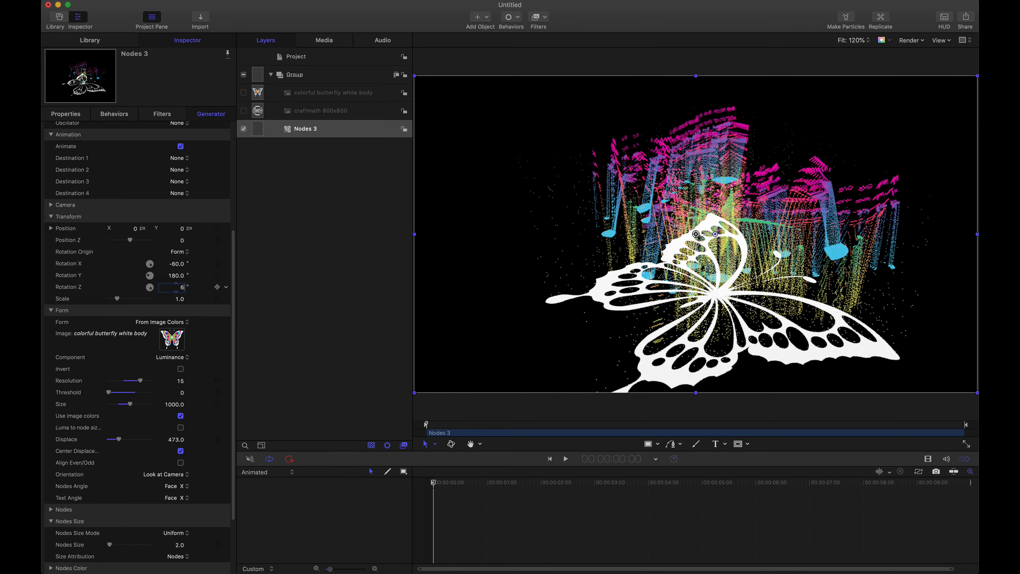
{"action": "key", "text": "Return"}
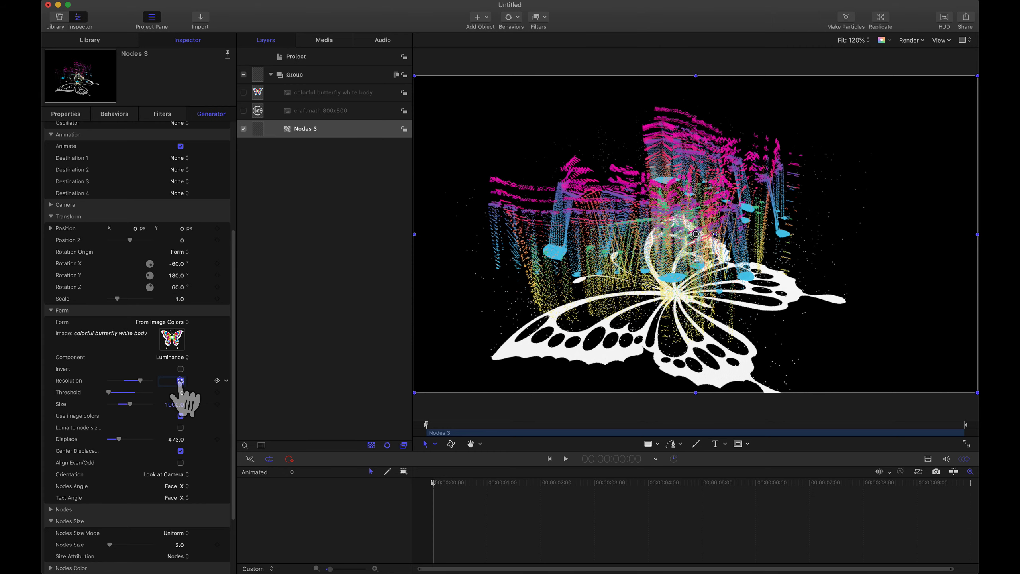
Try a form Resolution of 10 and a Displace of 0, and undo the Displace change.
{"action": "type", "text": "10"}
{"action": "key", "text": "Return"}
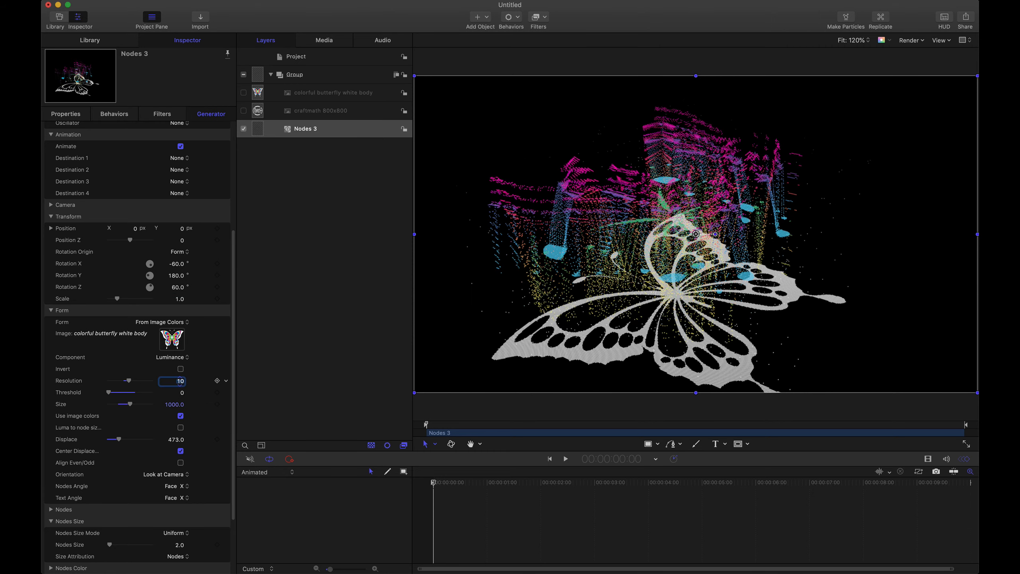
{"action": "left_click_drag", "start_coordinate": [119, 439], "coordinate": [107, 440]}
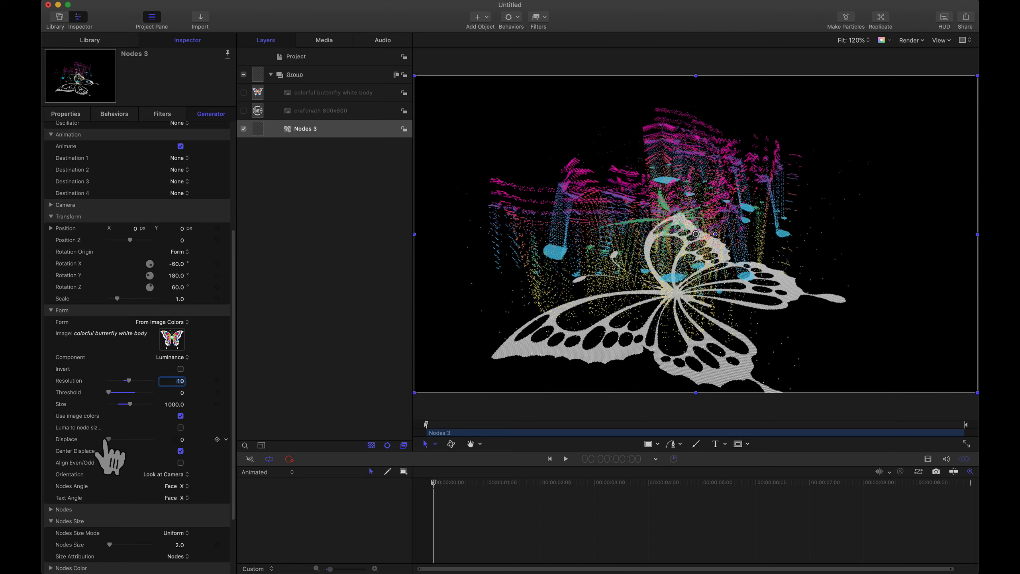
{"action": "key", "text": "super+z"}
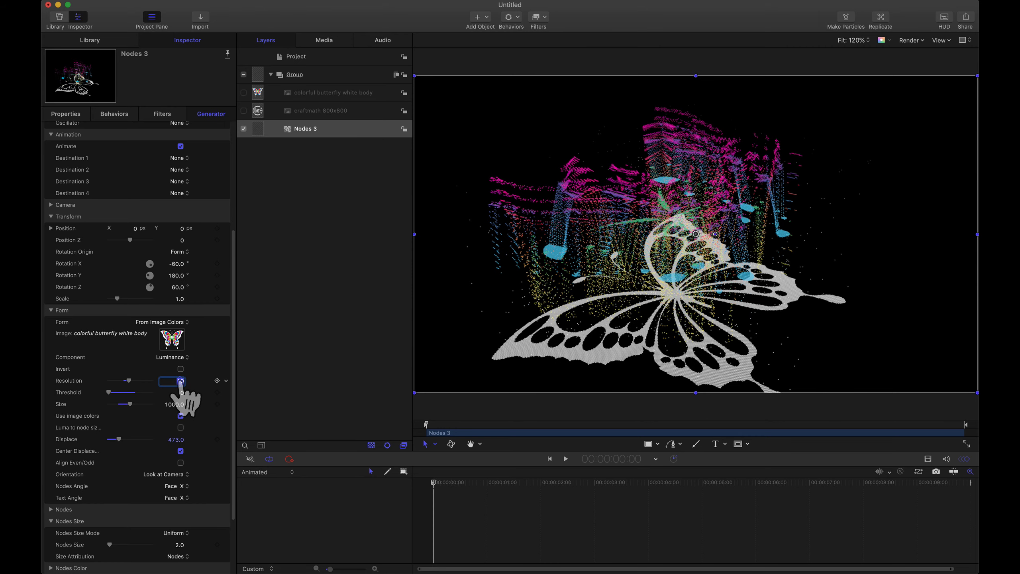
Set the form's Resolution to 5 and the Nodes Size to 5.
{"action": "type", "text": "5"}
{"action": "key", "text": "Return"}
{"action": "scroll", "coordinate": [138, 420], "scroll_direction": "down", "scroll_amount": 5}
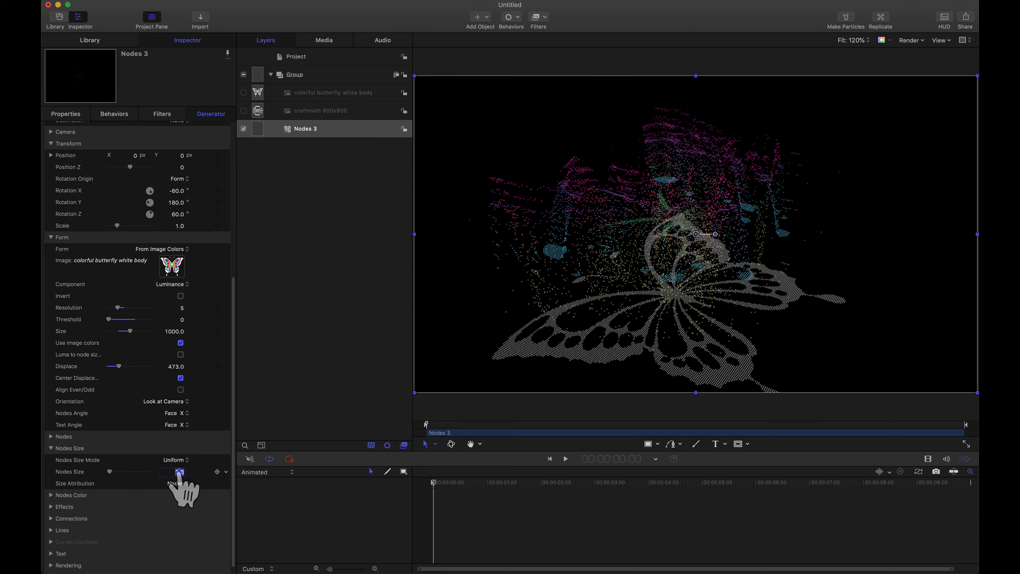
{"action": "type", "text": "5"}
{"action": "key", "text": "Return"}
Try a Displace of about 603 on the butterfly form, and reset Displace to 0.
{"action": "left_click_drag", "start_coordinate": [119, 366], "coordinate": [121, 367]}
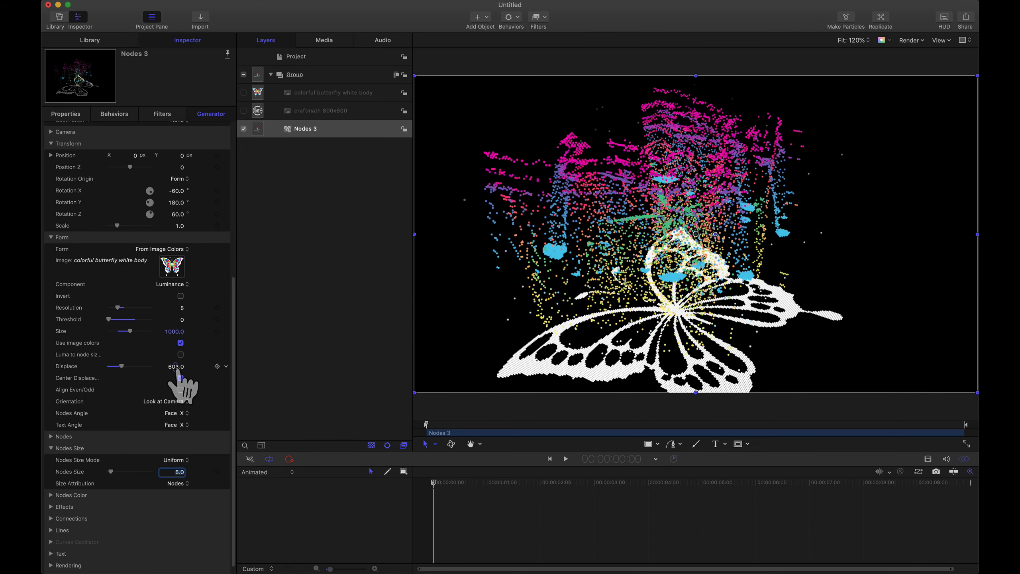
{"action": "type", "text": "0"}
{"action": "key", "text": "Return"}
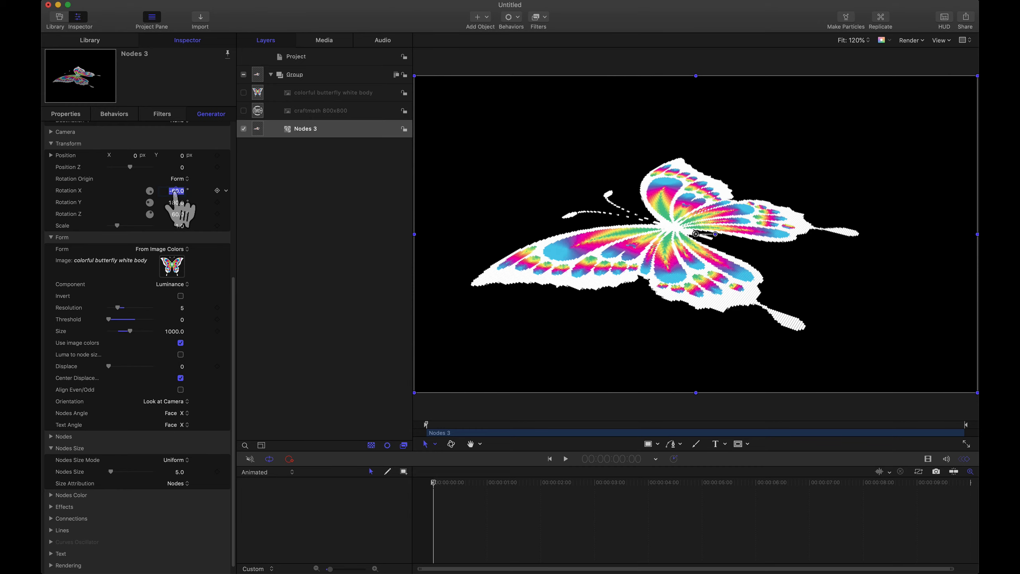
Reset Rotation X, Rotation Y and Rotation Z of the butterfly to 0°.
{"action": "type", "text": "0"}
{"action": "key", "text": "Tab"}
{"action": "type", "text": "0"}
{"action": "key", "text": "Tab"}
{"action": "type", "text": "0"}
{"action": "key", "text": "Tab"}
Set the Oscillator of the Nodes 3 generator to Random.
{"action": "scroll", "coordinate": [239, 309], "scroll_direction": "up", "scroll_amount": 5}
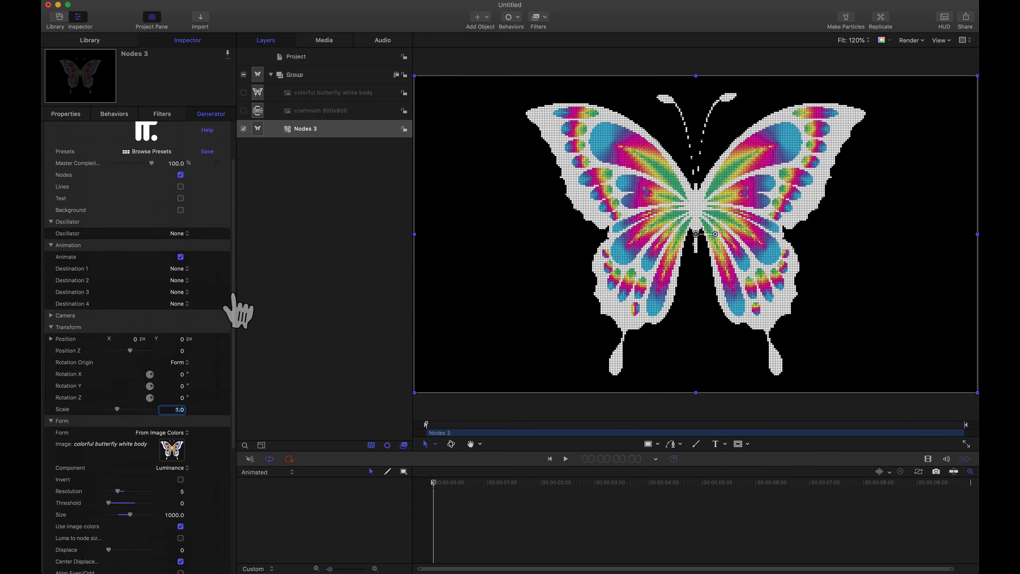
{"action": "scroll", "coordinate": [239, 309], "scroll_direction": "up", "scroll_amount": 2}
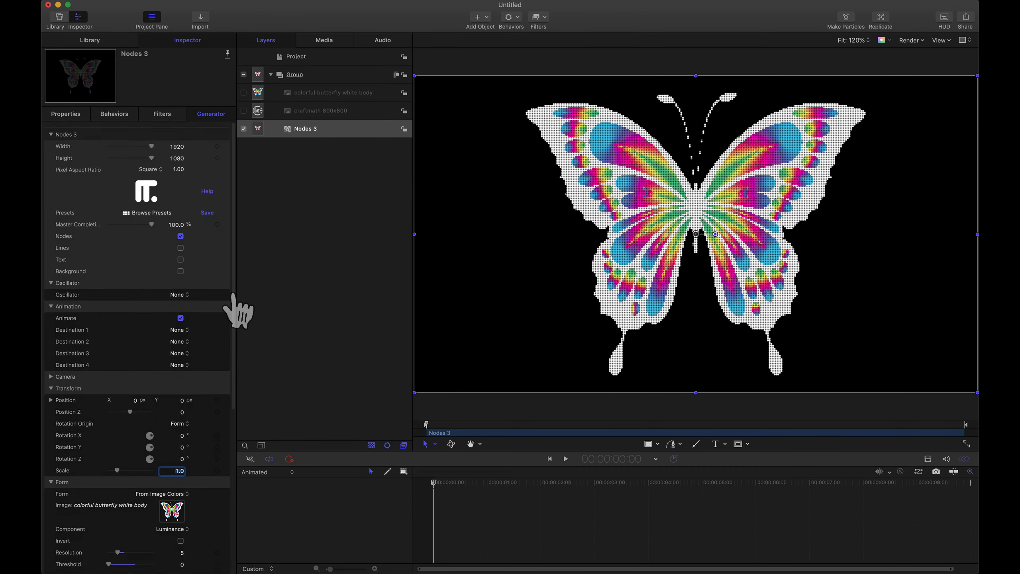
{"action": "left_click", "coordinate": [178, 291]}
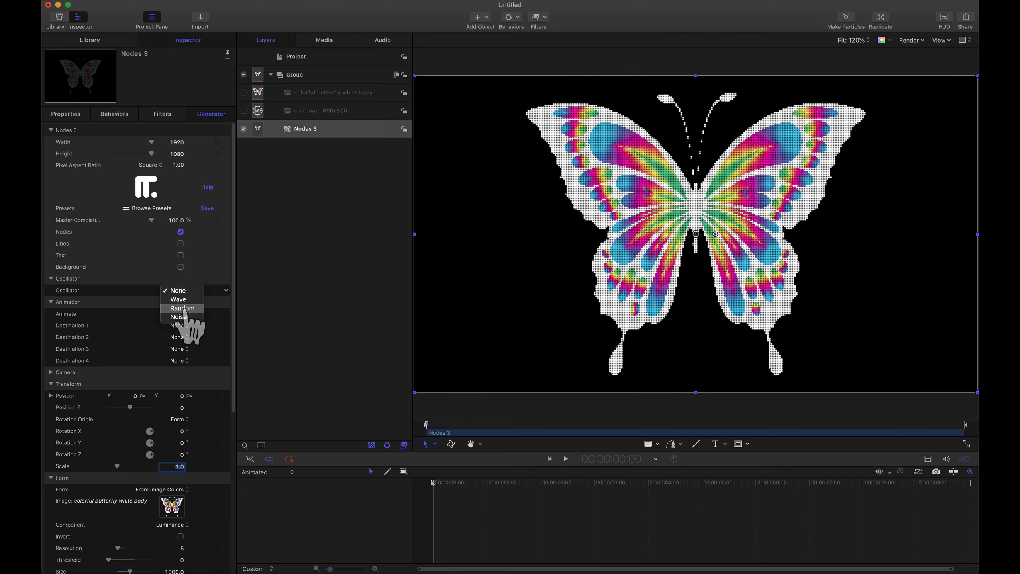
{"action": "left_click", "coordinate": [182, 308]}
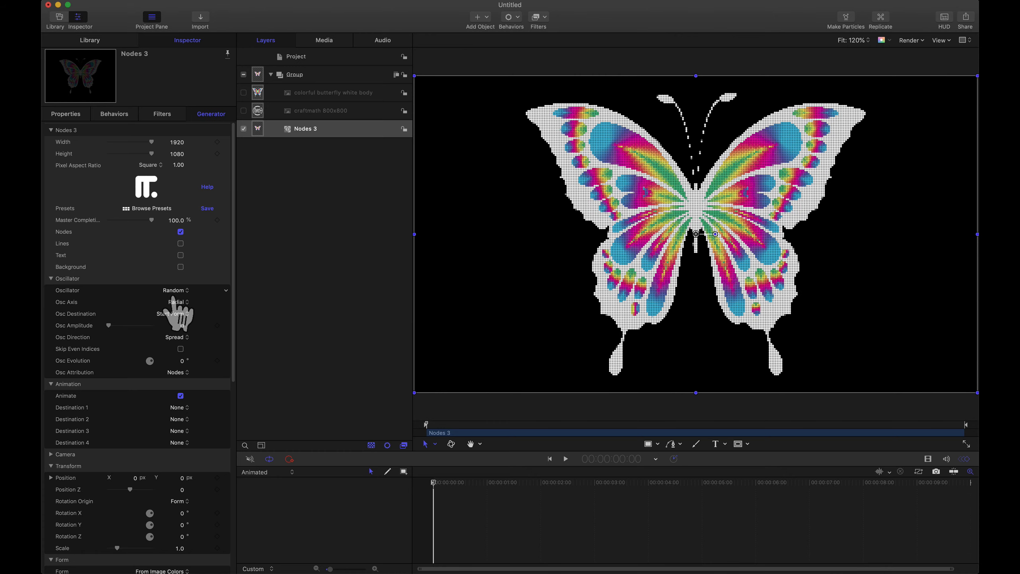
Set the form's Resolution to 3 and the Nodes Size to 10.
{"action": "scroll", "coordinate": [179, 314], "scroll_direction": "down", "scroll_amount": 5}
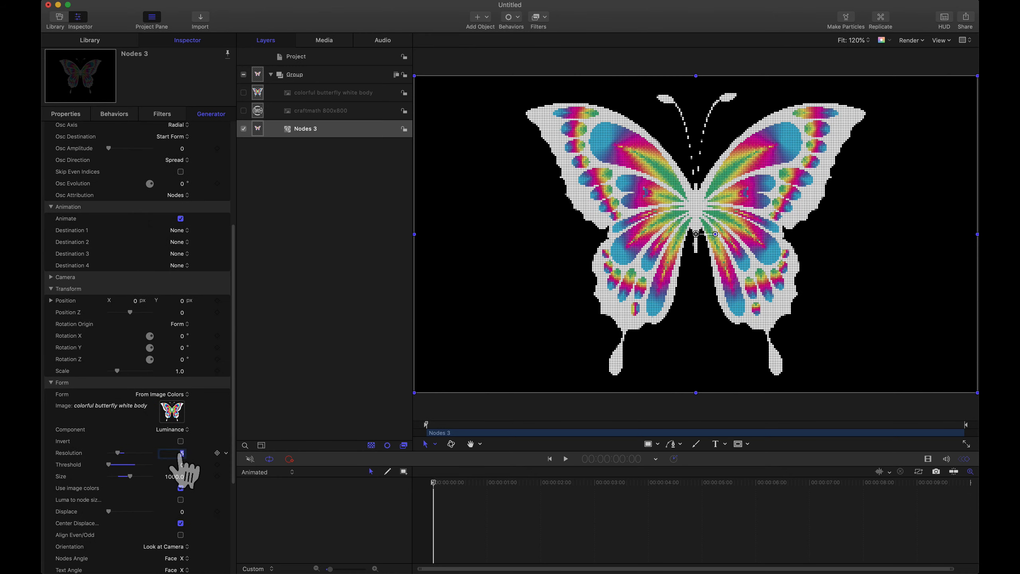
{"action": "type", "text": "3"}
{"action": "key", "text": "Return"}
{"action": "scroll", "coordinate": [148, 512], "scroll_direction": "down", "scroll_amount": 4}
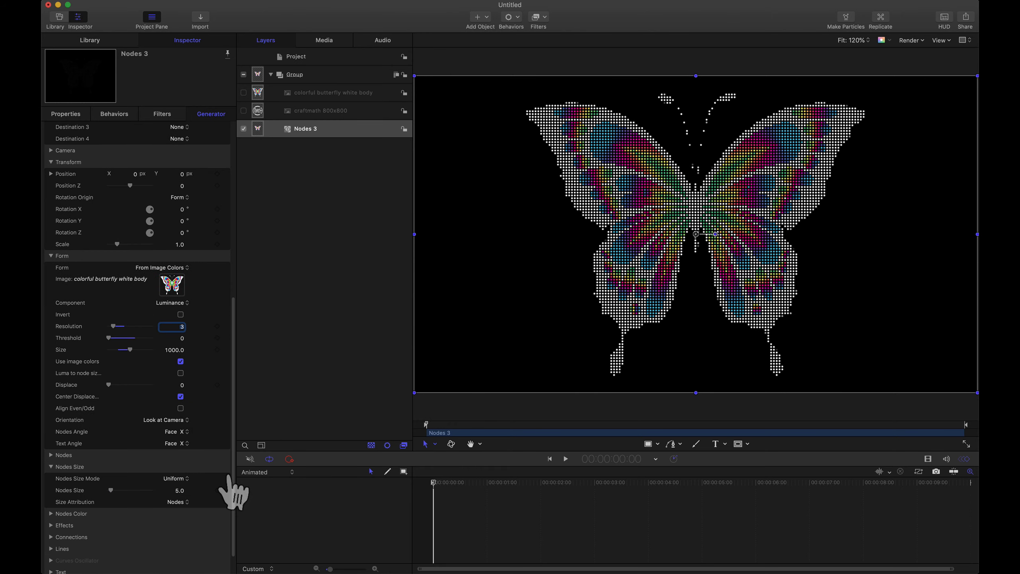
{"action": "left_click", "coordinate": [180, 490]}
{"action": "type", "text": "10"}
{"action": "key", "text": "Return"}
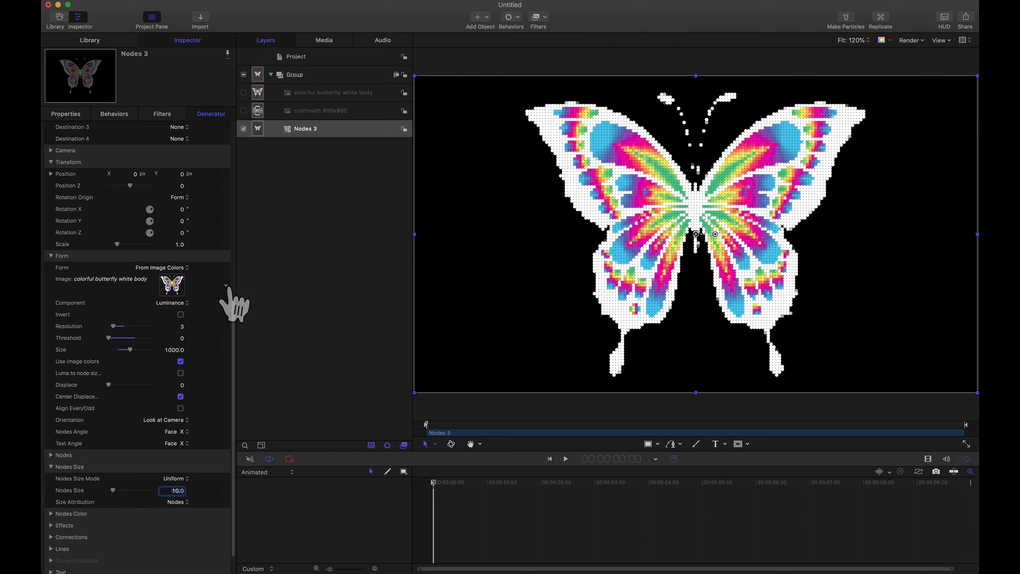
Scatter the butterfly's nodes with an Osc Amplitude of about 318 and the Osc Axis set to XYZ.
{"action": "scroll", "coordinate": [235, 303], "scroll_direction": "up", "scroll_amount": 10}
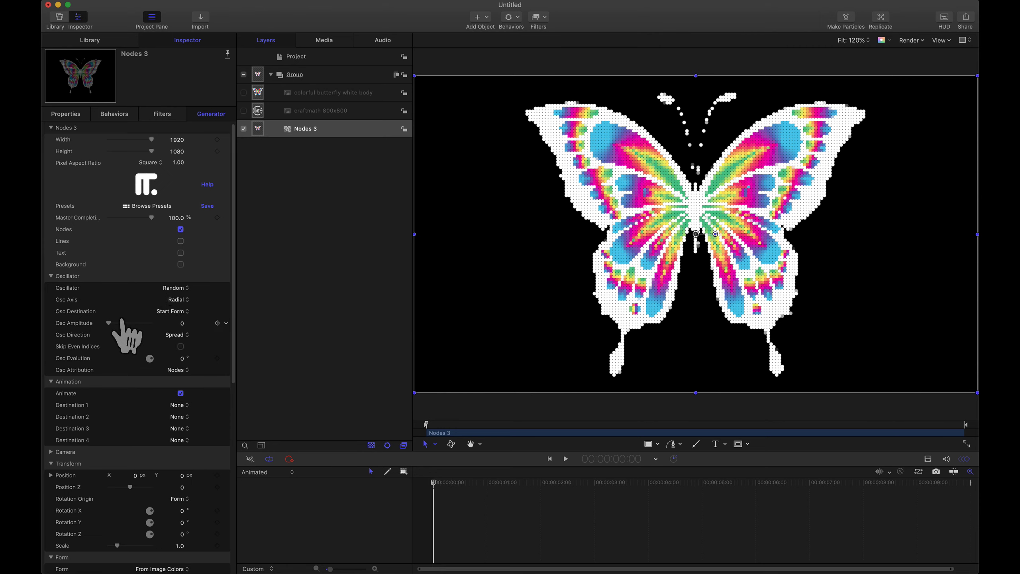
{"action": "left_click_drag", "start_coordinate": [109, 324], "coordinate": [143, 324]}
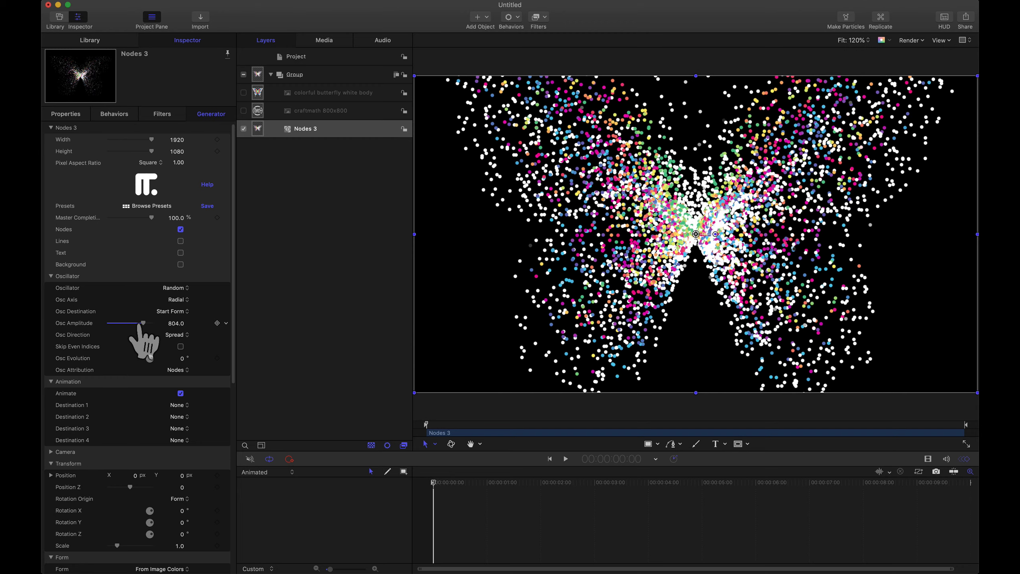
{"action": "left_click", "coordinate": [176, 300]}
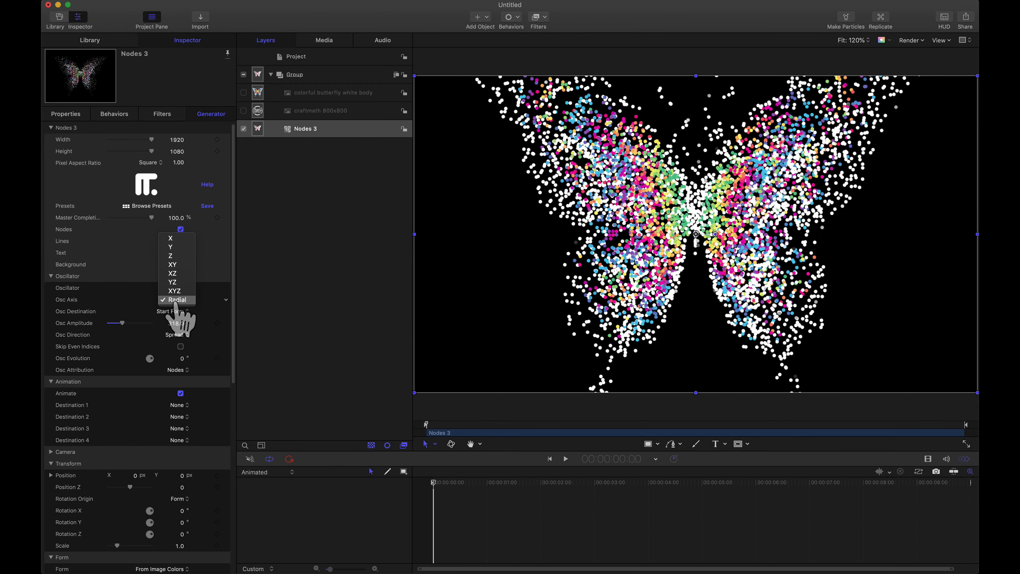
{"action": "left_click", "coordinate": [174, 291]}
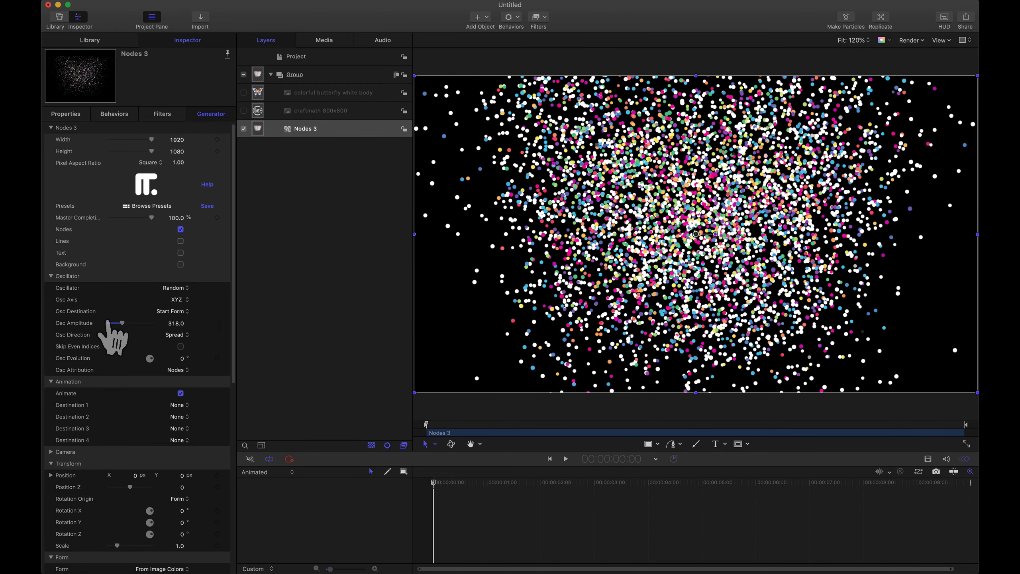
Raise the Osc Amplitude to about 433 and change the Nodes Type to Soft Shape.
{"action": "mouse_move", "coordinate": [118, 324]}
{"action": "left_mouse_down"}
{"action": "mouse_move", "coordinate": [103, 324]}
{"action": "mouse_move", "coordinate": [152, 324]}
{"action": "mouse_move", "coordinate": [109, 324]}
{"action": "mouse_move", "coordinate": [128, 324]}
{"action": "left_mouse_up"}
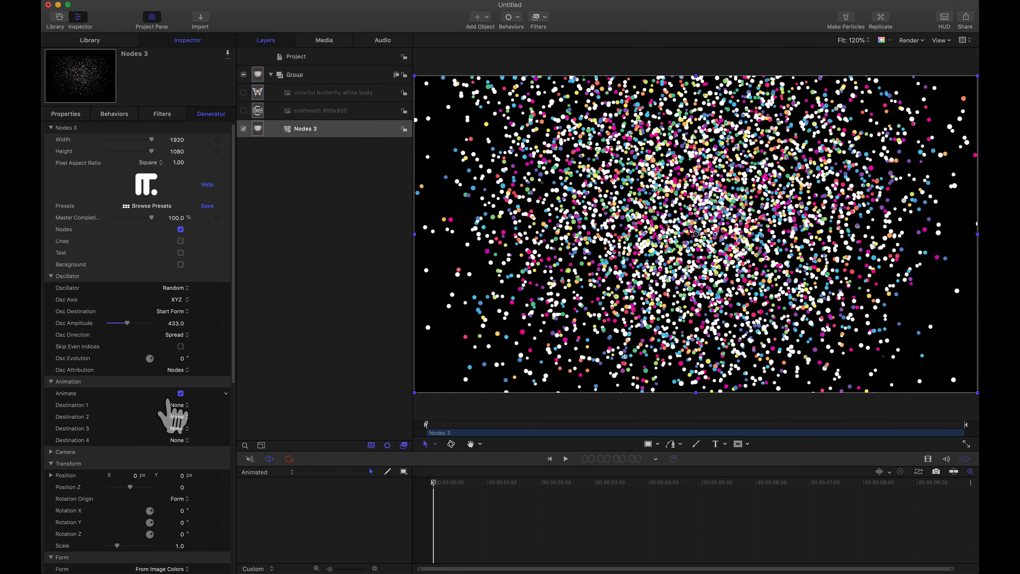
{"action": "scroll", "coordinate": [169, 402], "scroll_direction": "down", "scroll_amount": 15}
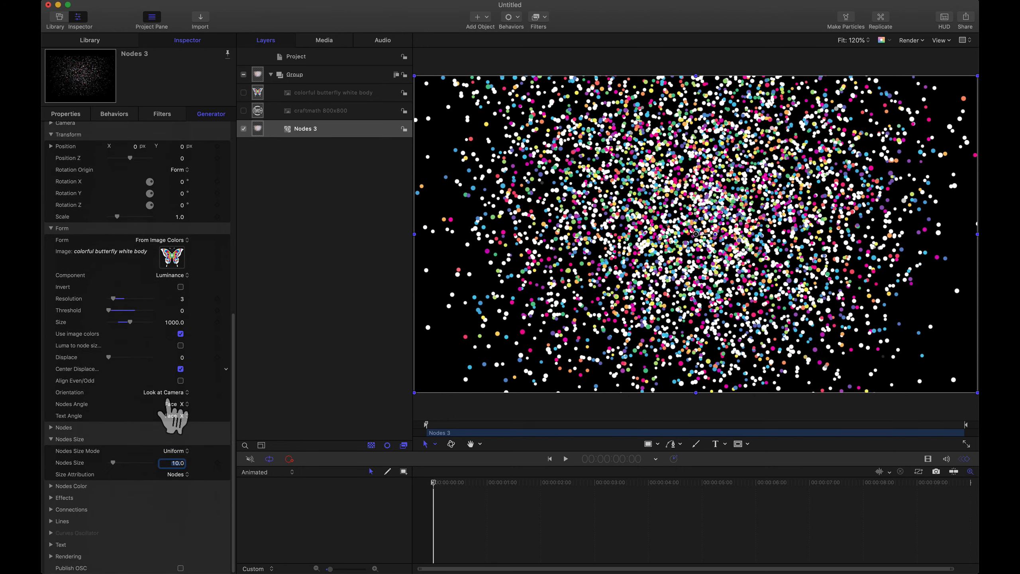
{"action": "left_click", "coordinate": [58, 486]}
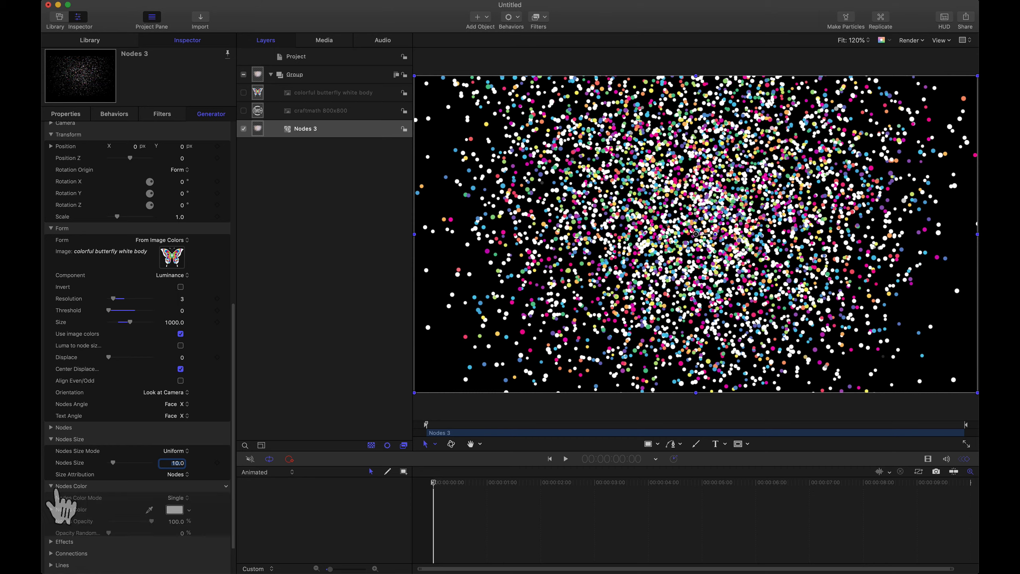
{"action": "scroll", "coordinate": [61, 442], "scroll_direction": "down", "scroll_amount": 3}
{"action": "left_click", "coordinate": [51, 377]}
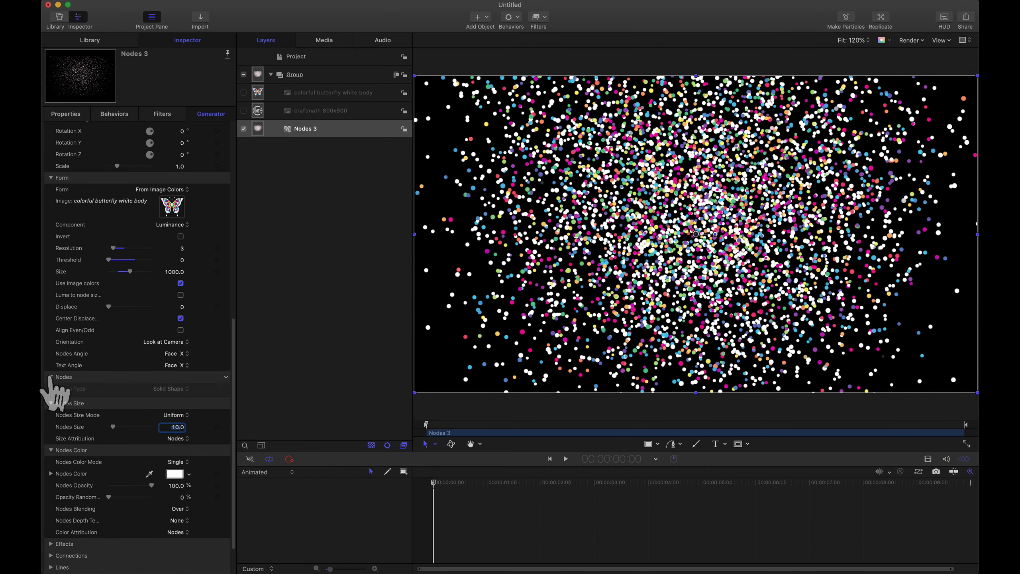
{"action": "scroll", "coordinate": [79, 415], "scroll_direction": "down", "scroll_amount": 4}
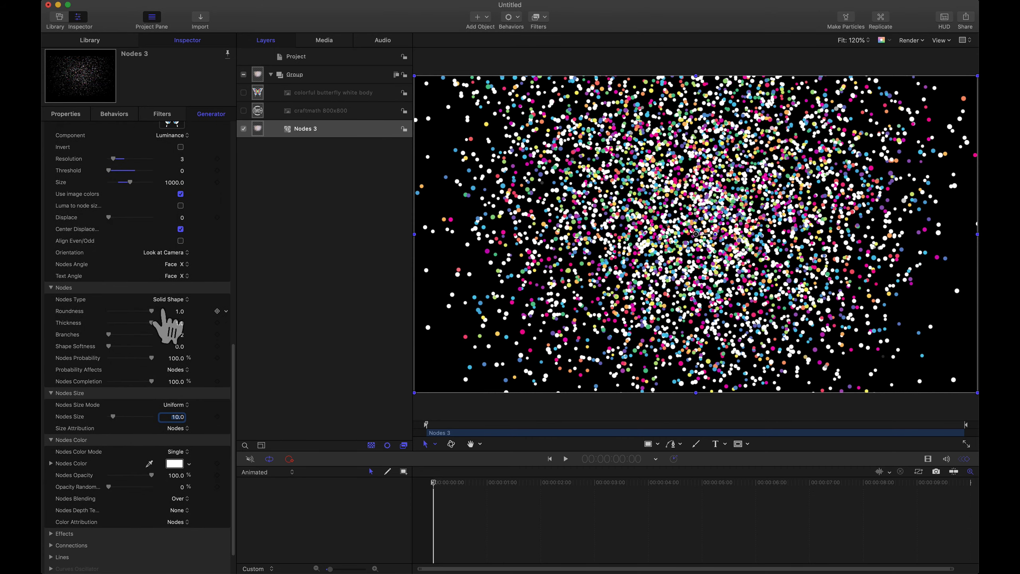
{"action": "left_click", "coordinate": [165, 300]}
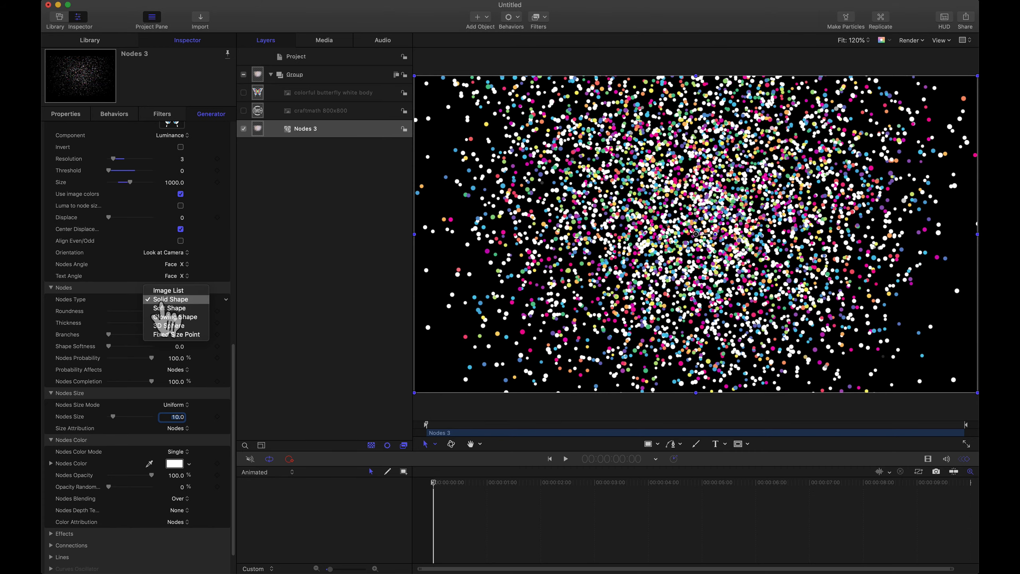
{"action": "left_click", "coordinate": [165, 317]}
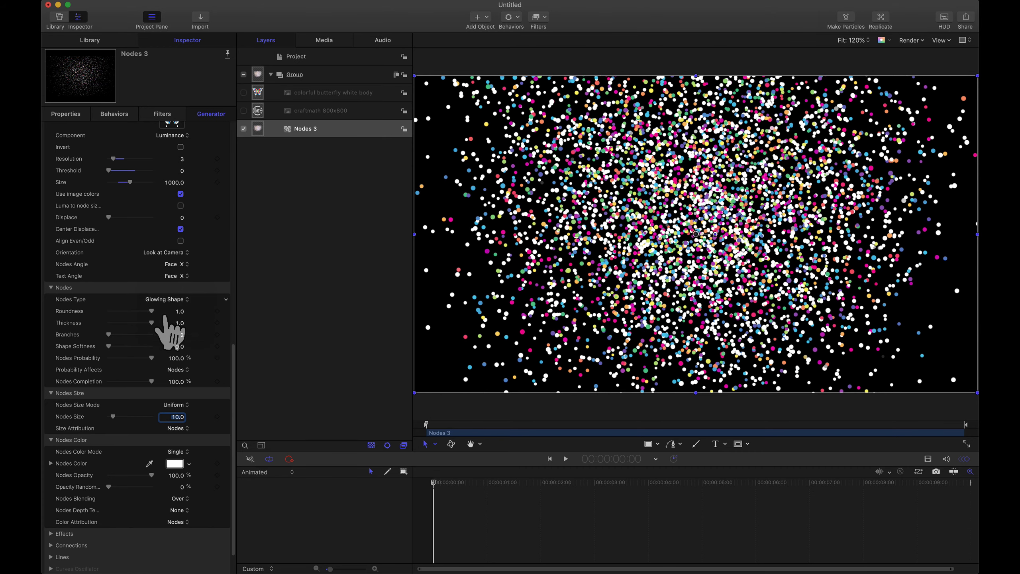
{"action": "left_click", "coordinate": [166, 299]}
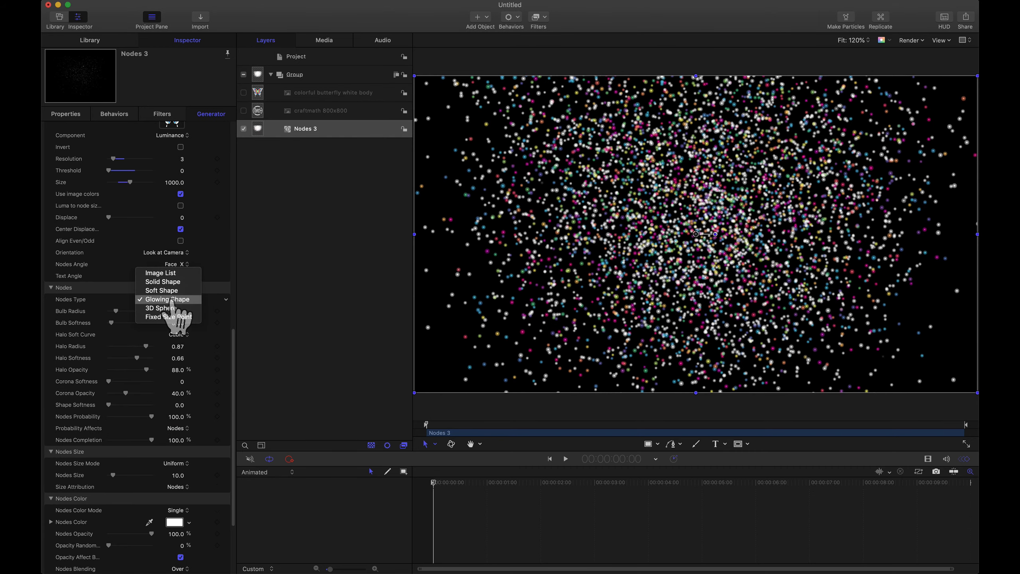
{"action": "left_click", "coordinate": [169, 290]}
Set the Nodes Blending to Add and the soft nodes' Bulb Radius to 0.75.
{"action": "left_click", "coordinate": [178, 534]}
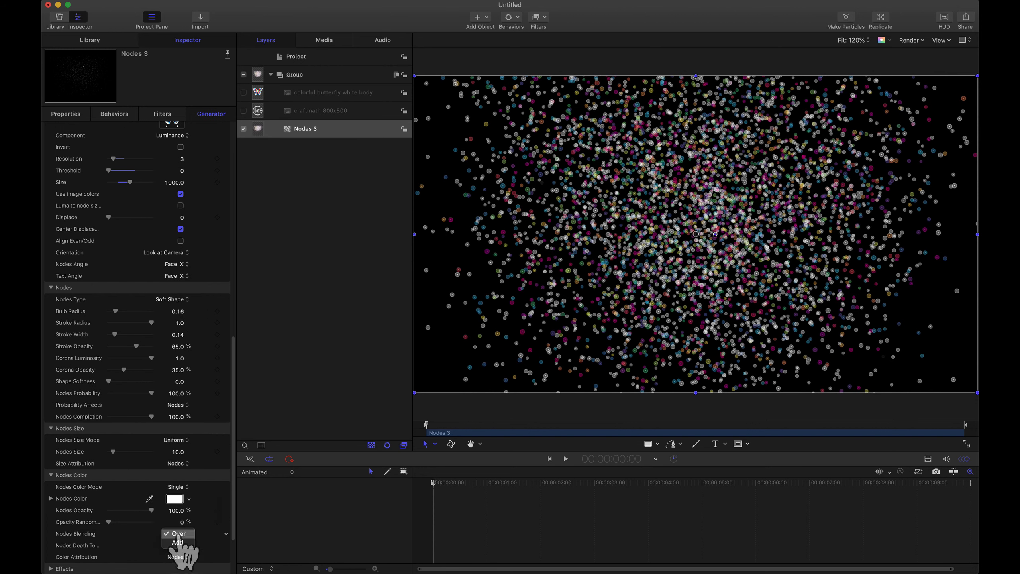
{"action": "left_click", "coordinate": [177, 541]}
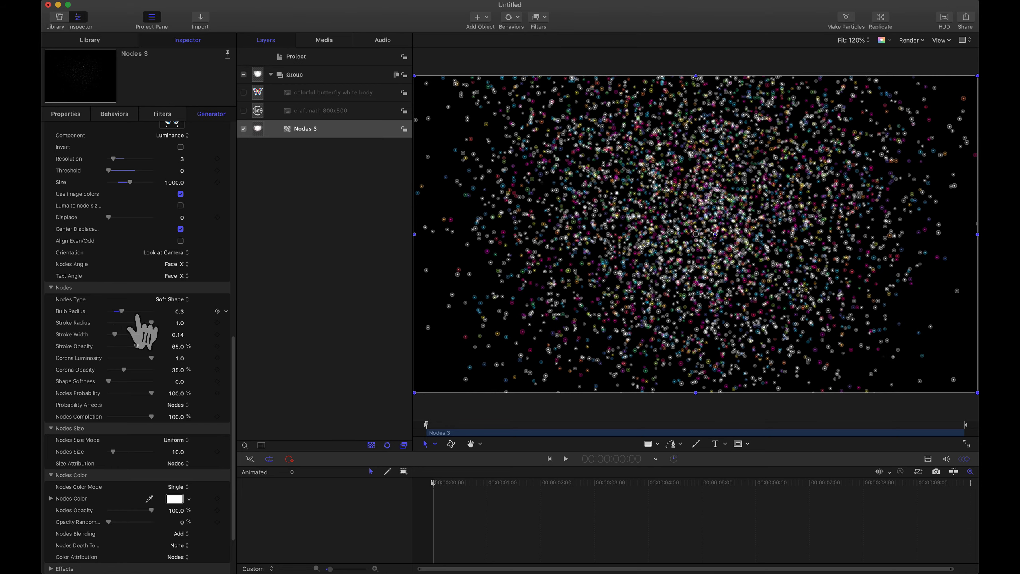
{"action": "left_click", "coordinate": [139, 312]}
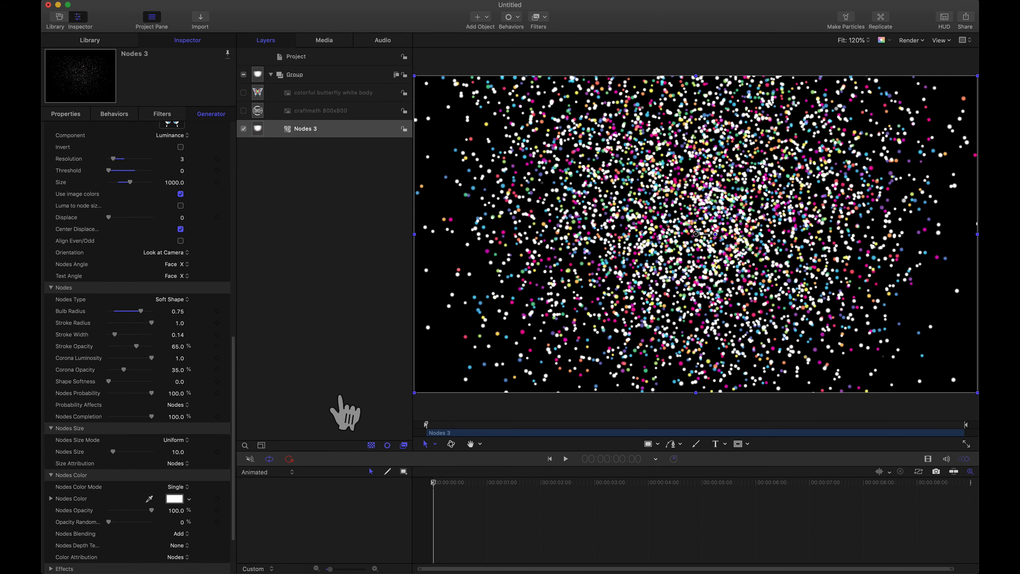
Assign Oscillator Amplitude to animation Destination 1 and set the starting Osc Amplitude to 0.
{"action": "scroll", "coordinate": [235, 354], "scroll_direction": "up", "scroll_amount": 15}
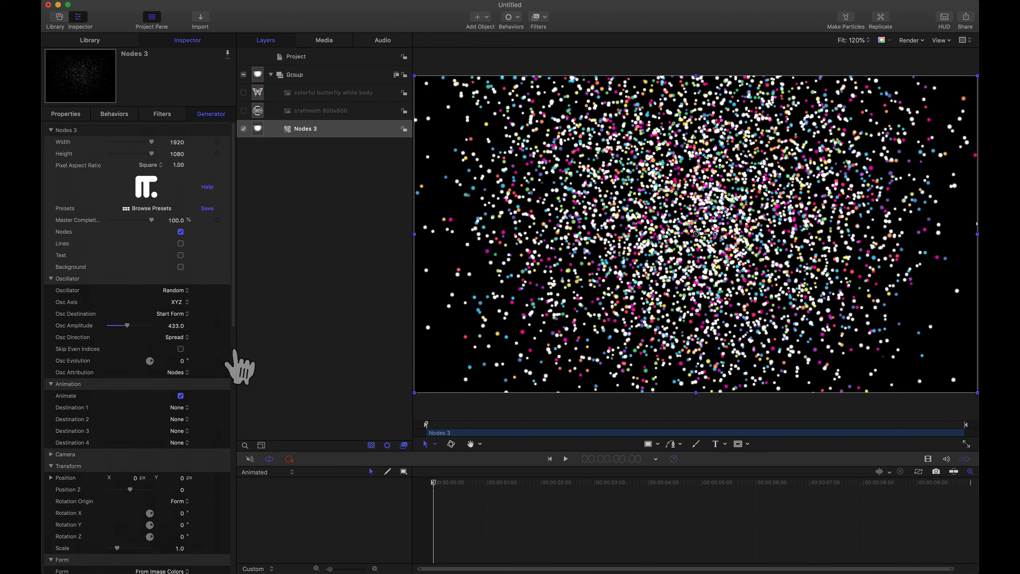
{"action": "left_click", "coordinate": [176, 408]}
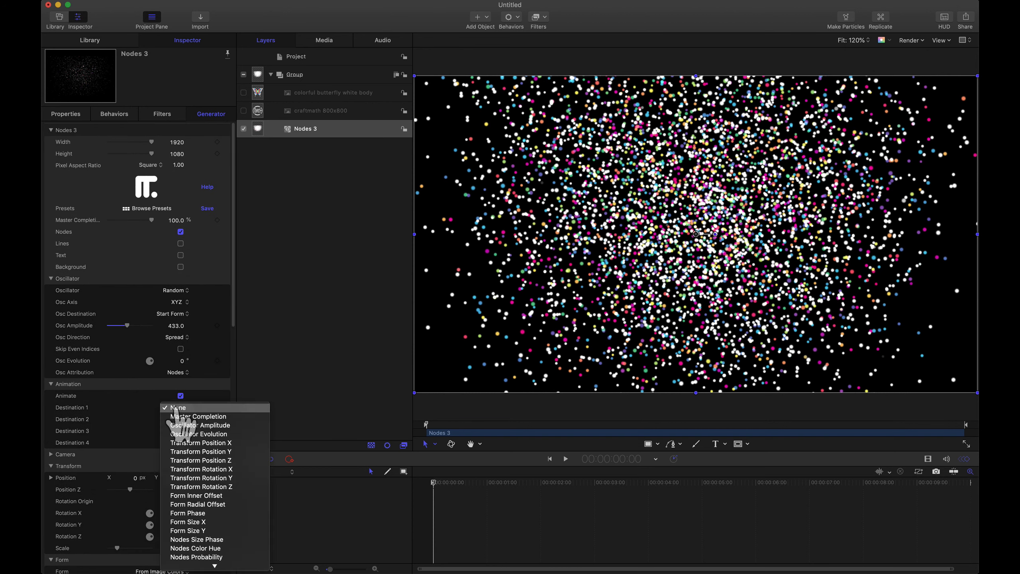
{"action": "left_click", "coordinate": [198, 425]}
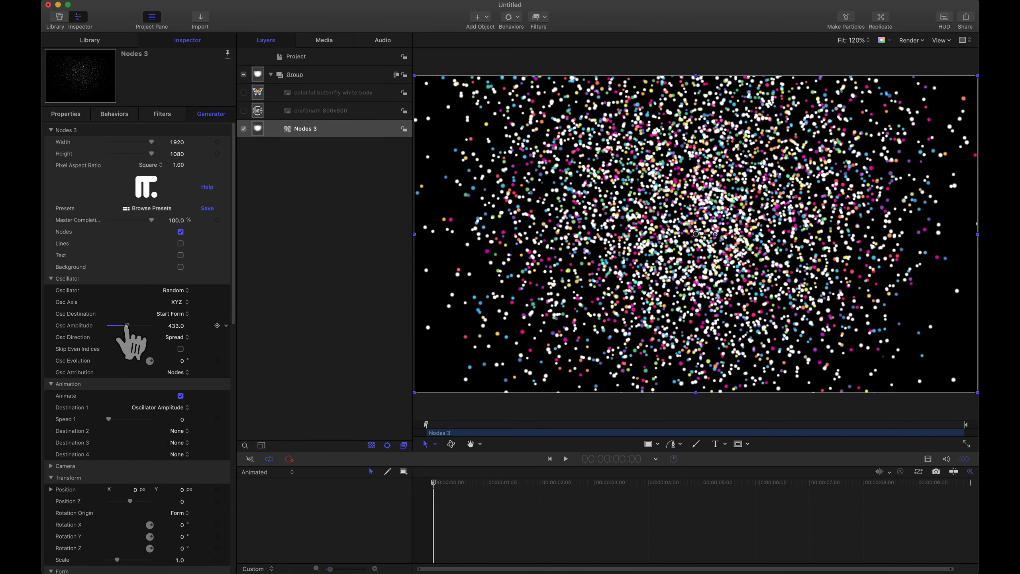
{"action": "left_click_drag", "start_coordinate": [126, 325], "coordinate": [92, 326]}
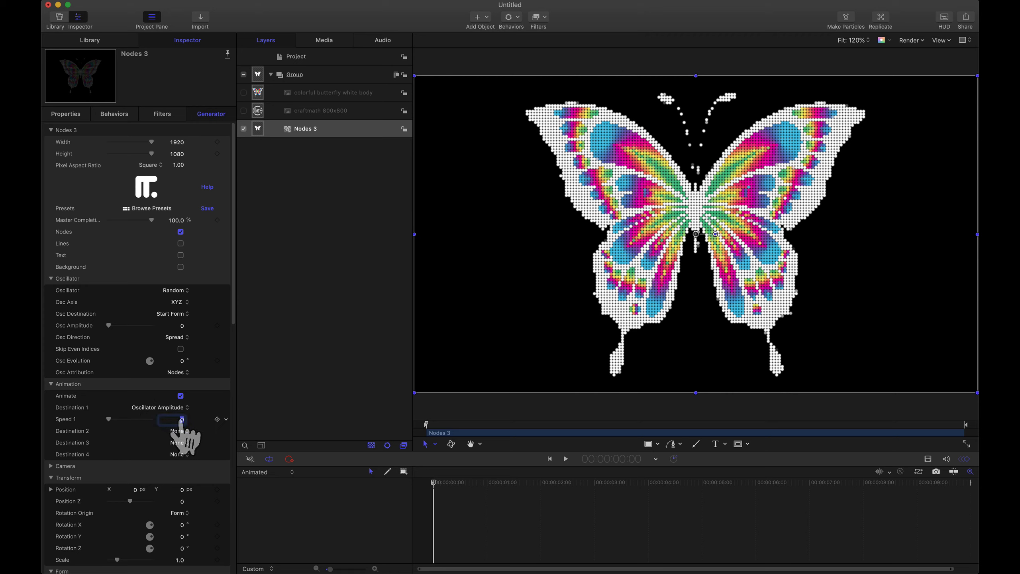
Try a Speed 1 of 300 for the Oscillator Amplitude animation and briefly play it back.
{"action": "type", "text": "300"}
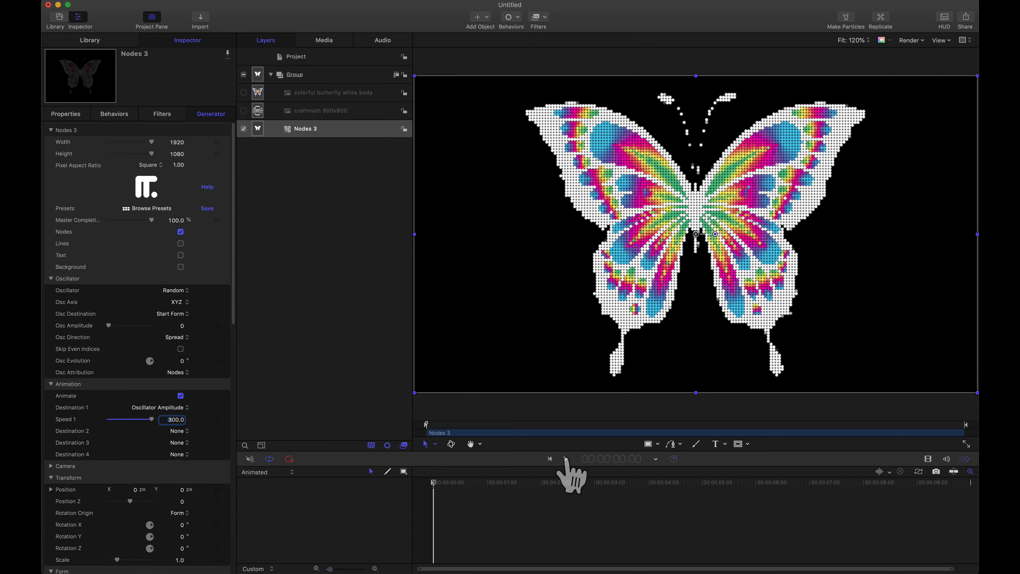
{"action": "left_click", "coordinate": [565, 458]}
{"action": "left_click", "coordinate": [566, 458]}
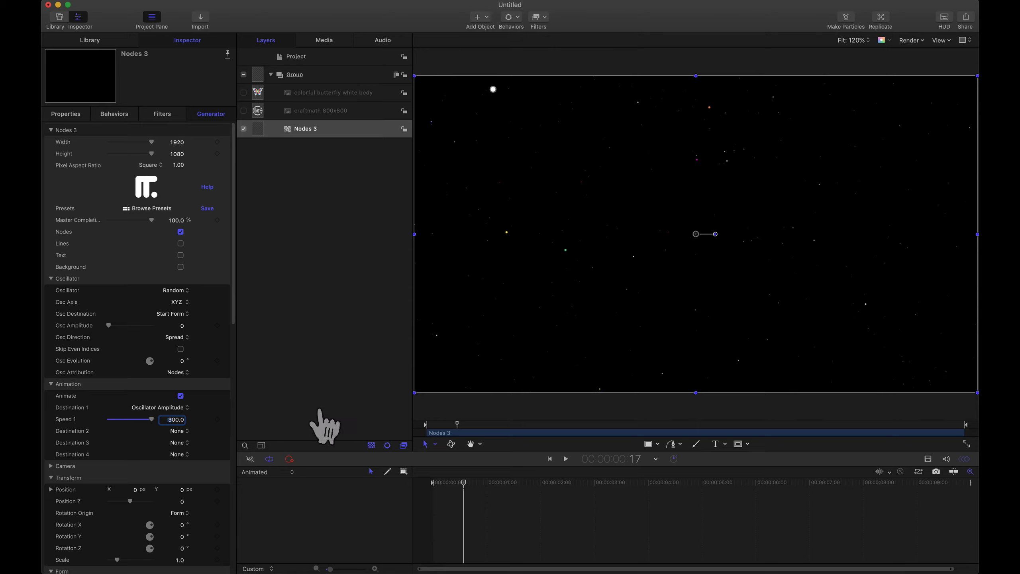
Set Speed 1 of the Oscillator Amplitude animation to 20 and play the scattering butterfly.
{"action": "left_click", "coordinate": [173, 419]}
{"action": "type", "text": "20"}
{"action": "key", "text": "Return"}
{"action": "left_click", "coordinate": [565, 459]}
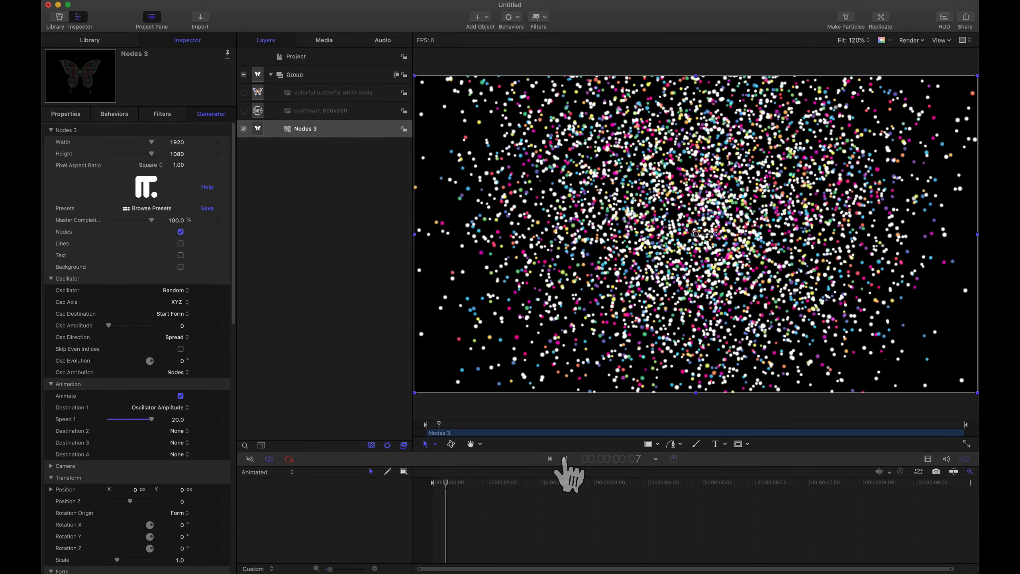
{"action": "left_click", "coordinate": [565, 458]}
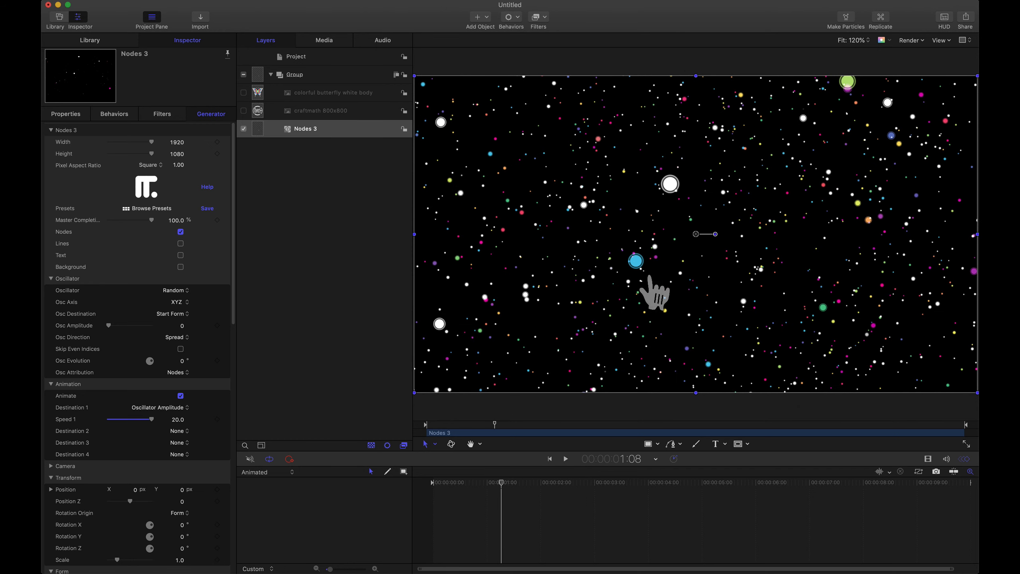
Locate the Nodes shape settings of the Nodes 3 generator.
{"action": "scroll", "coordinate": [114, 426], "scroll_direction": "down", "scroll_amount": 10}
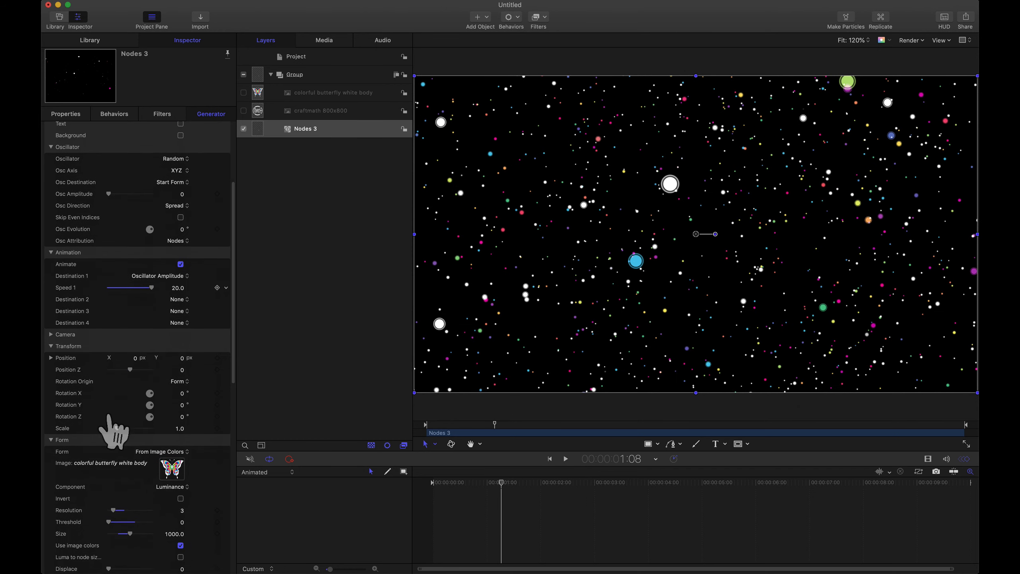
{"action": "scroll", "coordinate": [114, 426], "scroll_direction": "down", "scroll_amount": 8}
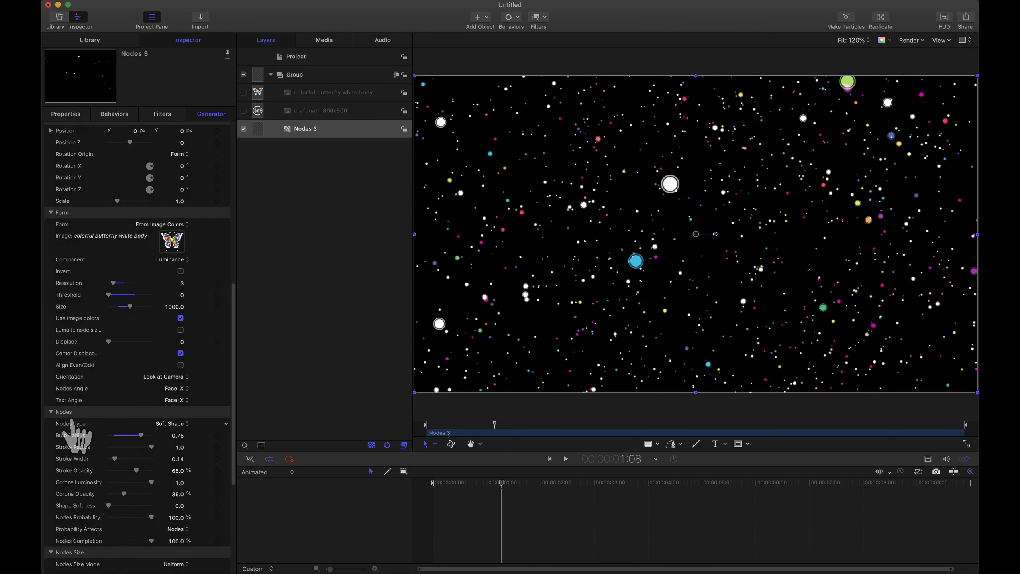